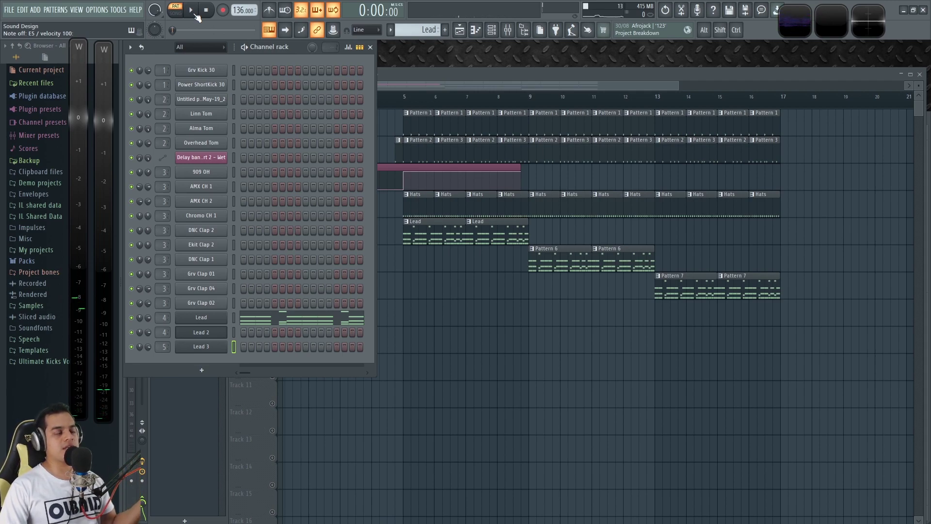
Step: Play the Lead pattern, Pattern 6 and Pattern 7 one after another to hear each lead layer
left_click(194, 13)
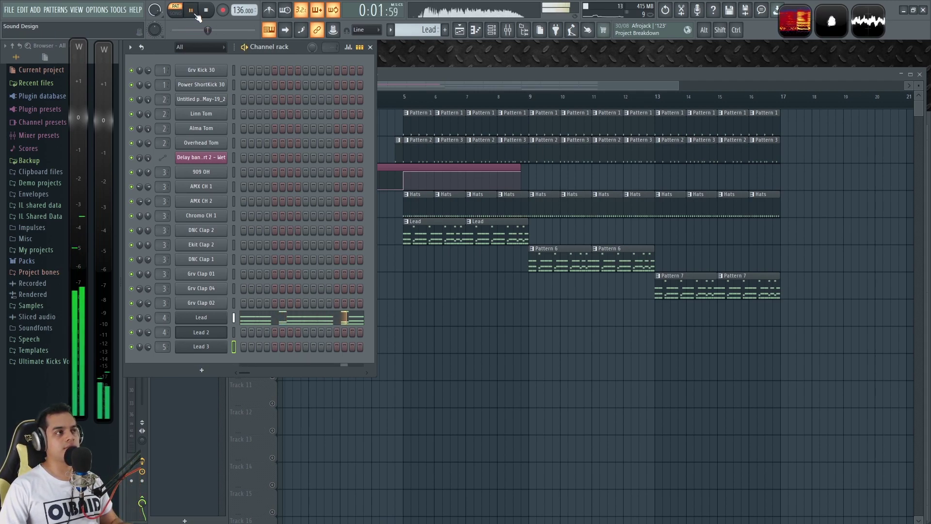
key("KP_Add")
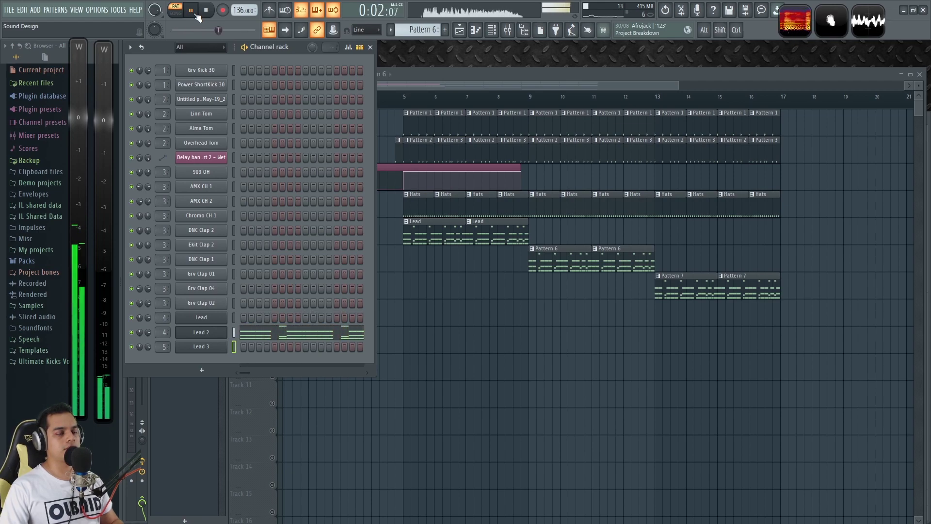
key("KP_Add")
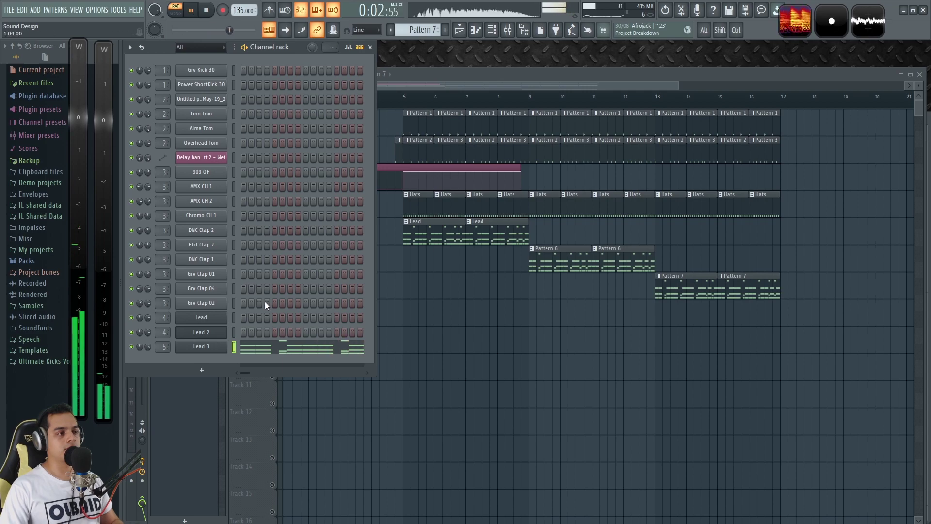
key("space")
Step: Play the full arrangement in the playlist from just before bar 5
key("F5")
left_click_drag(421, 100, 396, 97)
scroll(446, 277, "up", 2)
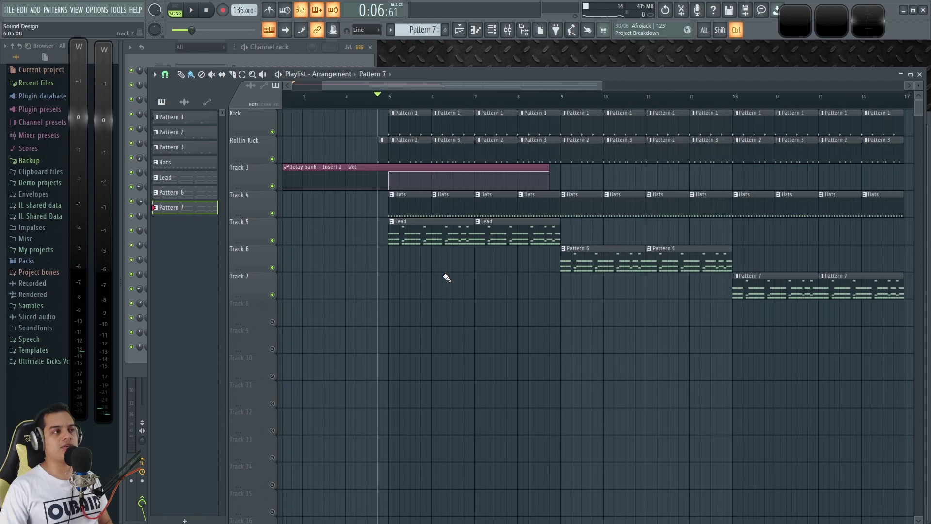
key("space")
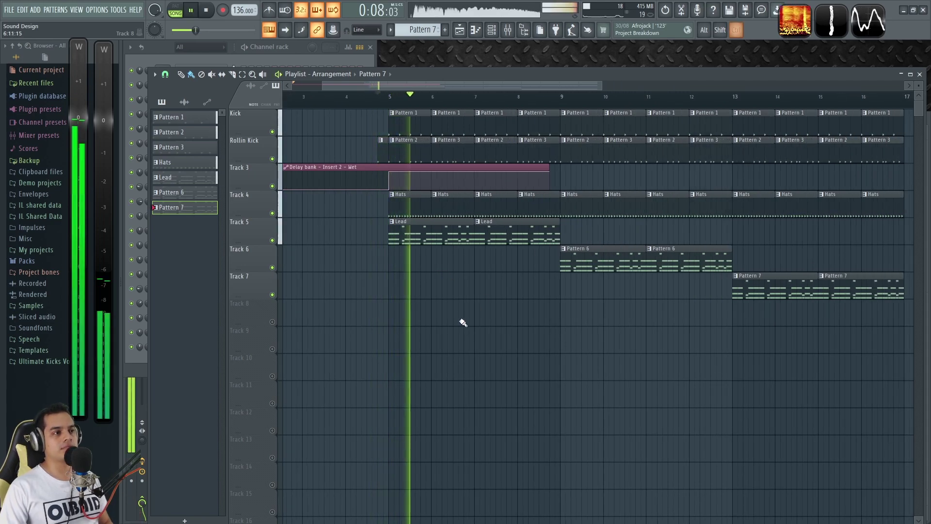
scroll(461, 323, "down", 2)
scroll(470, 315, "up", 2)
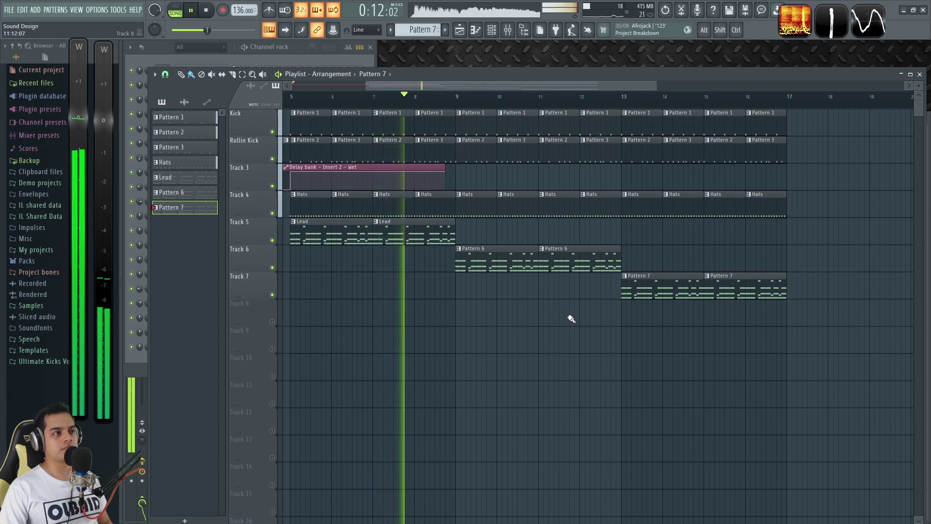
scroll(564, 324, "right", 1)
scroll(564, 324, "down", 2)
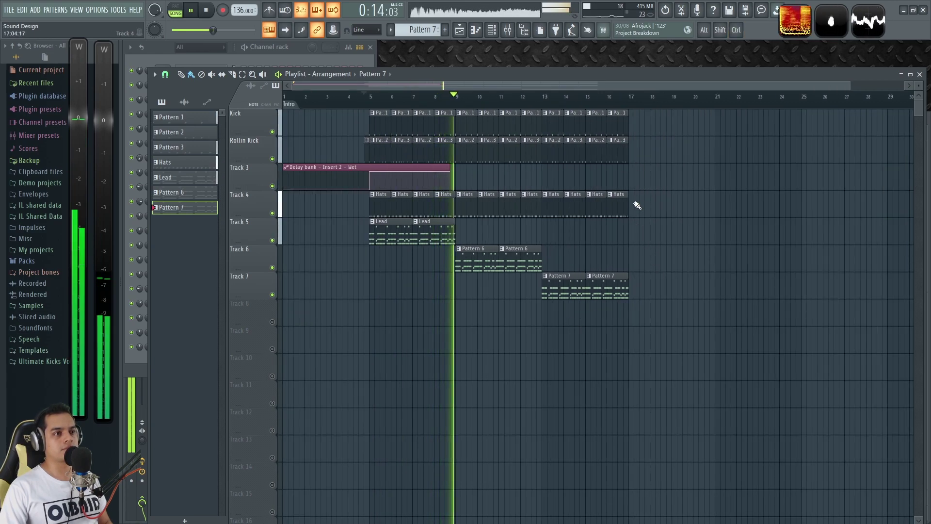
Step: Duplicate the Kick and Rollin Kick clips of bars 13–16 into bars 17–20, and stop playback at the song start
left_click_drag(627, 201, 414, 121)
scroll(618, 197, "up", 2)
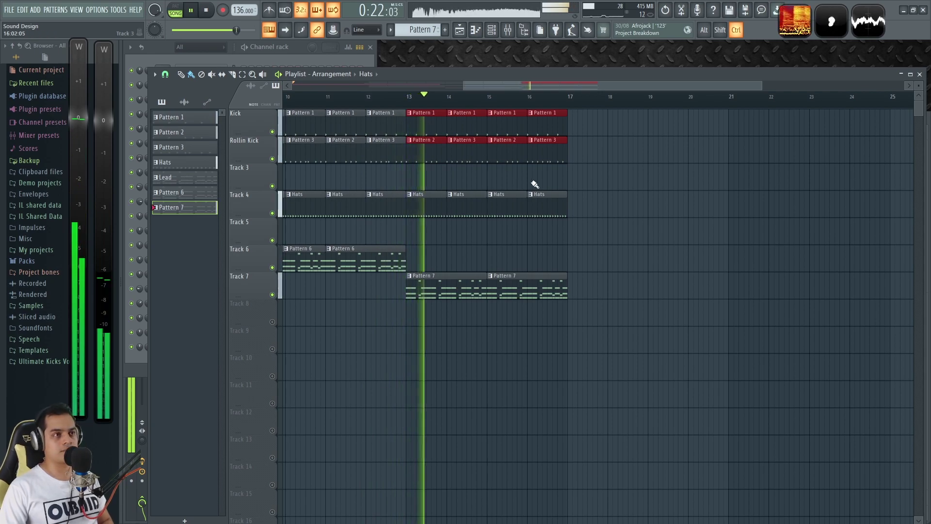
key("ctrl+b")
left_click(626, 213)
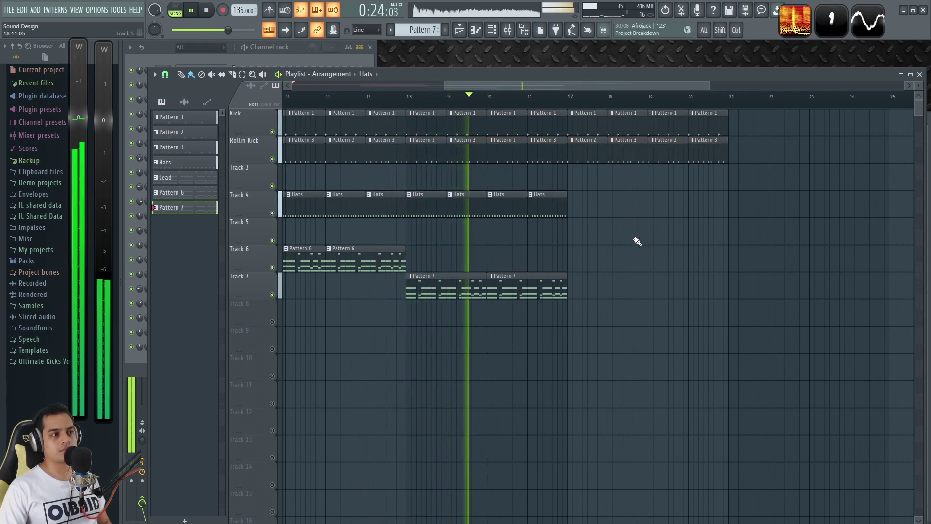
scroll(667, 247, "up", 2, "ctrl")
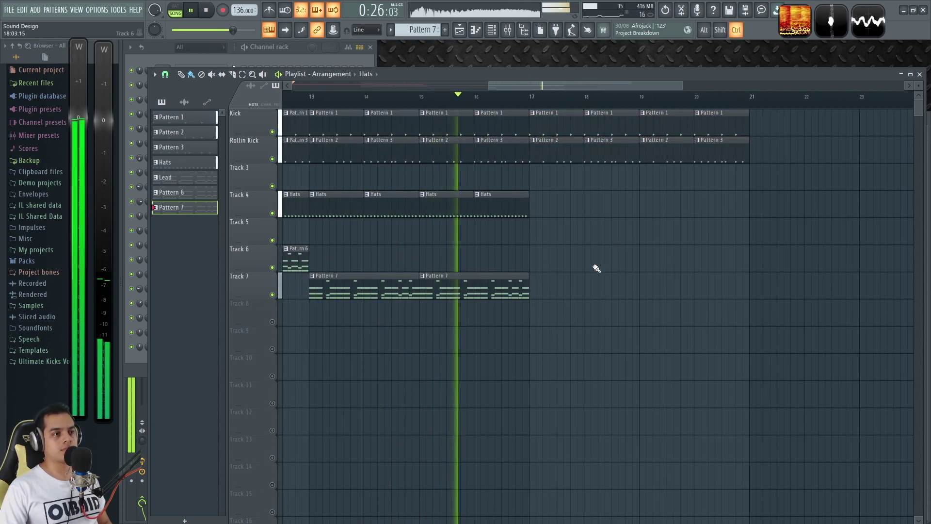
scroll(638, 284, "up", 2, "ctrl")
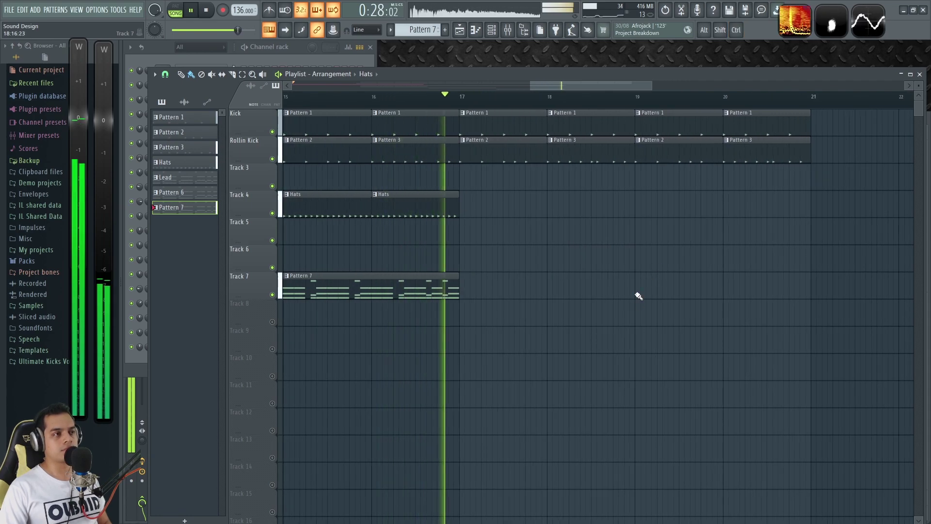
key("space")
left_click(207, 12)
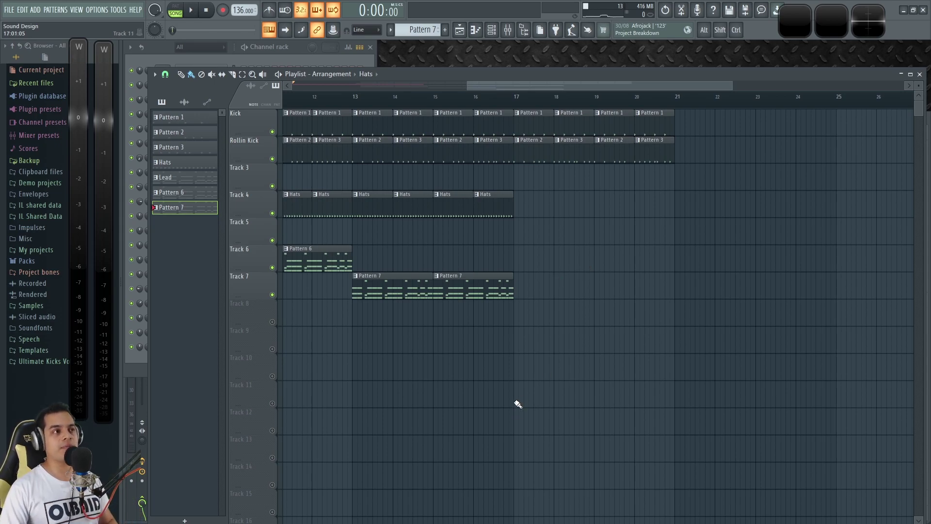
Step: Keep only the Kick, Rollin Kick and Track 3 playlist tracks unmuted and play them from just before bar 5
scroll(402, 141, "up", 2)
left_click_drag(541, 87, 379, 288)
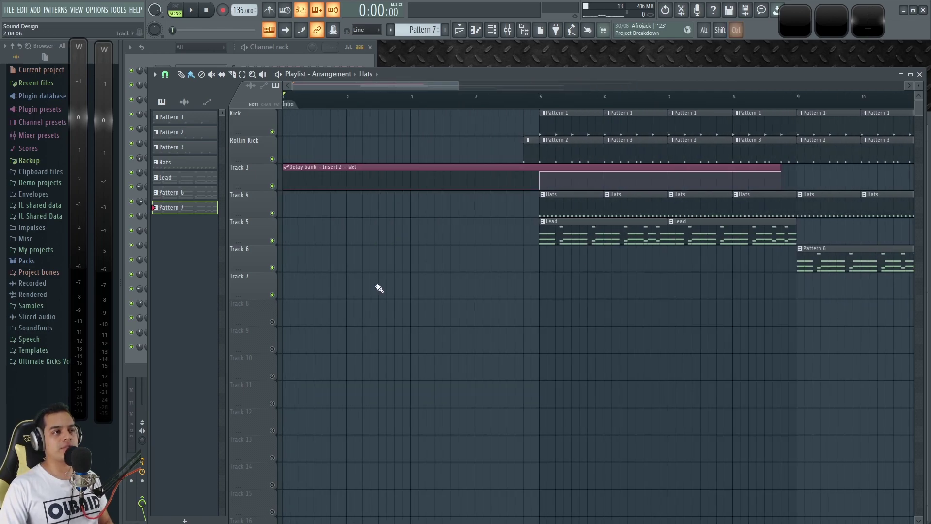
scroll(537, 270, "down", 4)
scroll(308, 221, "left", 3)
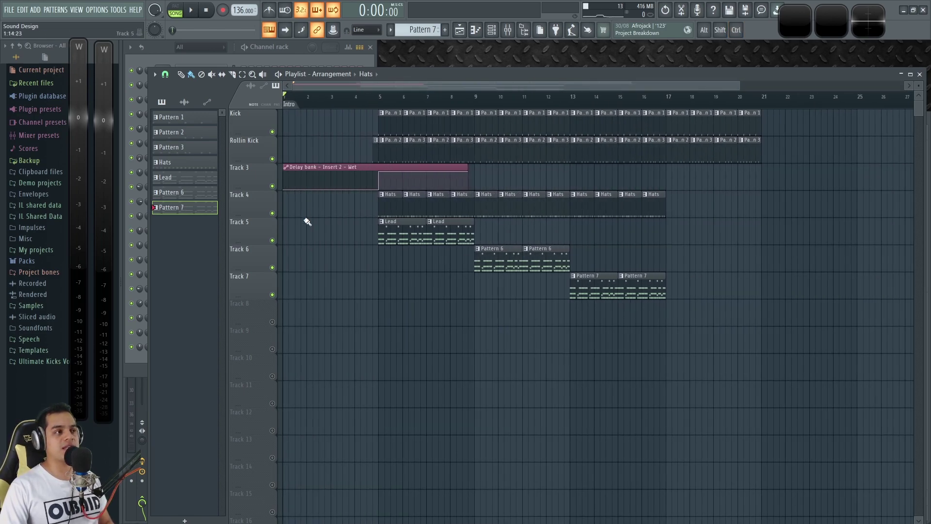
right_click(273, 213)
right_click(273, 158)
left_click(272, 131)
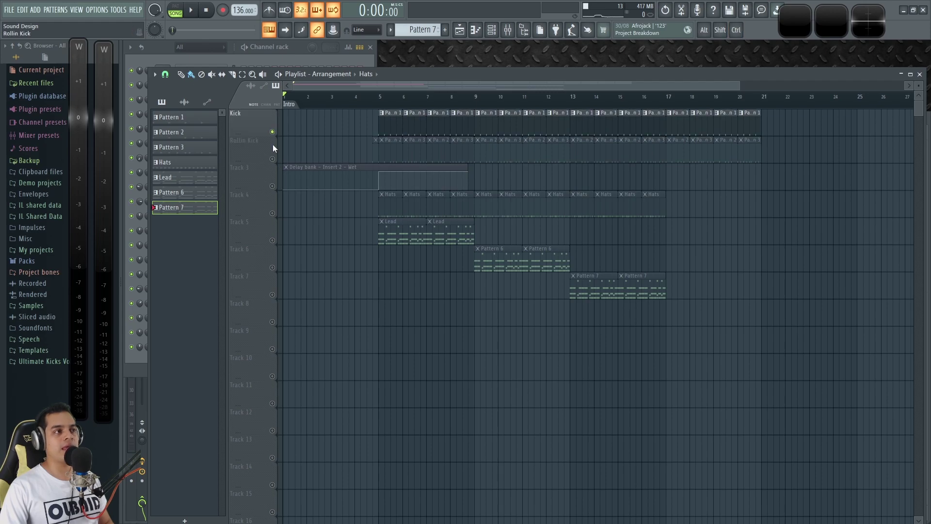
left_click(272, 185)
scroll(394, 316, "up", 4)
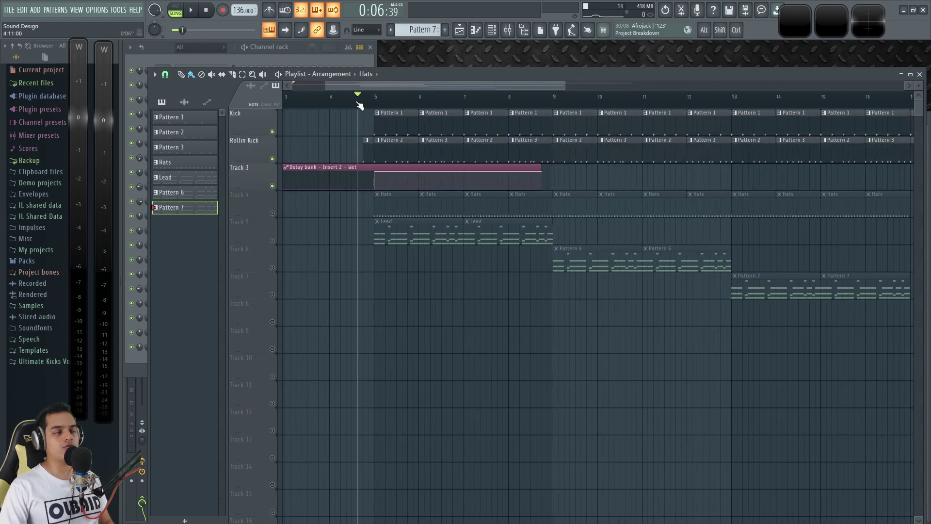
key("space")
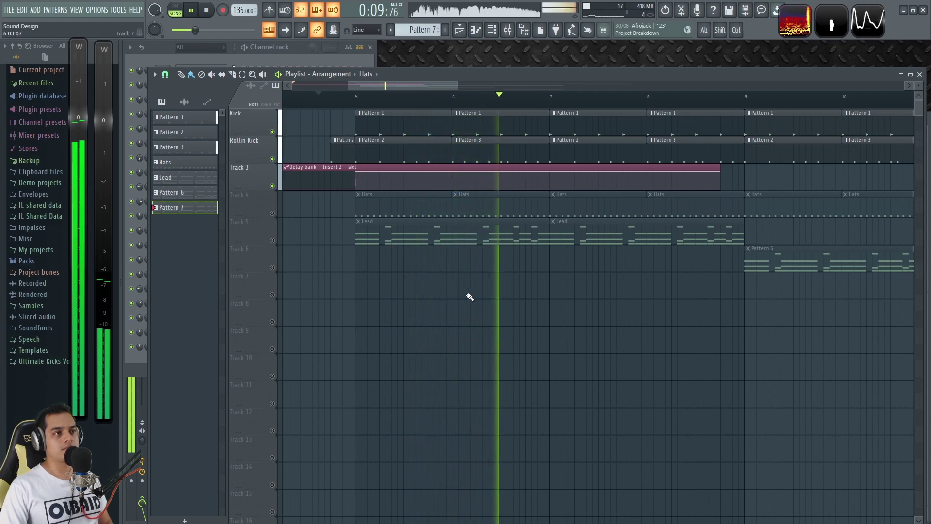
key("space")
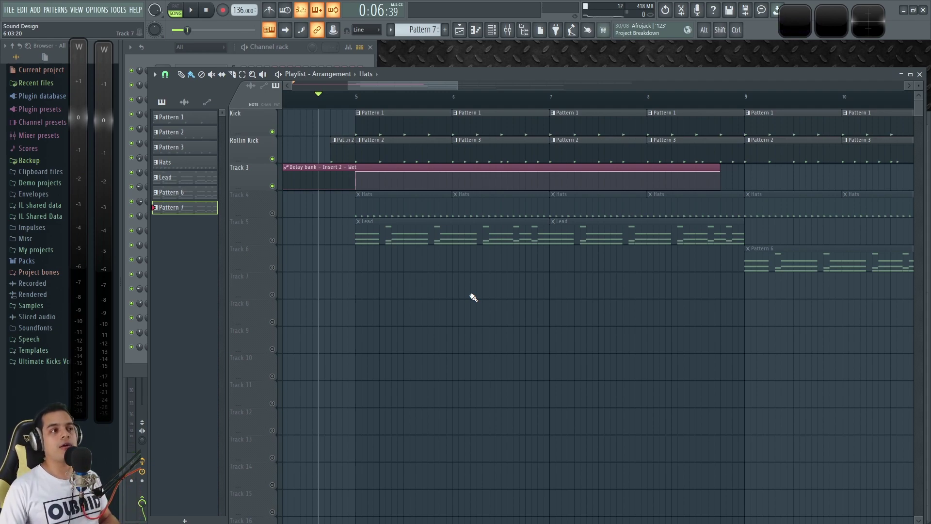
Step: Solo Track 5, play its Lead clips briefly, and bring the channel rack into view
scroll(318, 285, "down", 6)
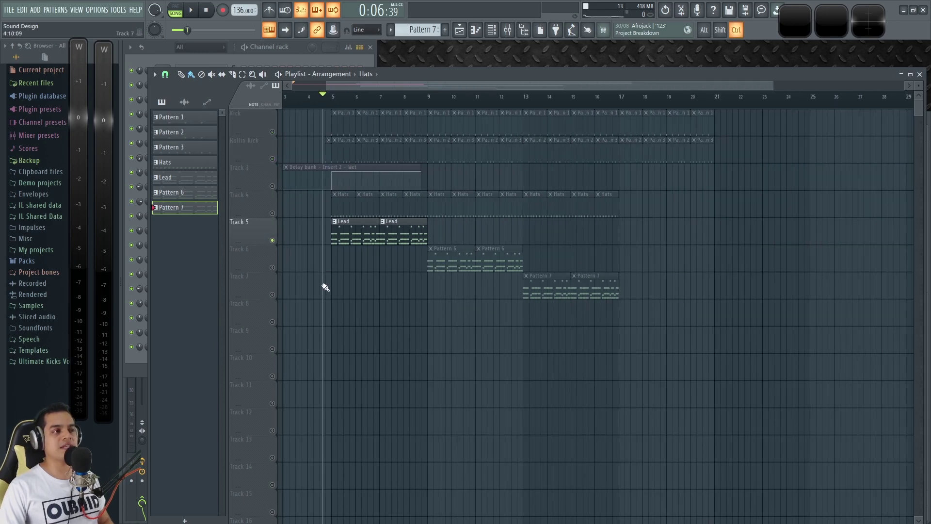
scroll(348, 226, "up", 5)
key("space")
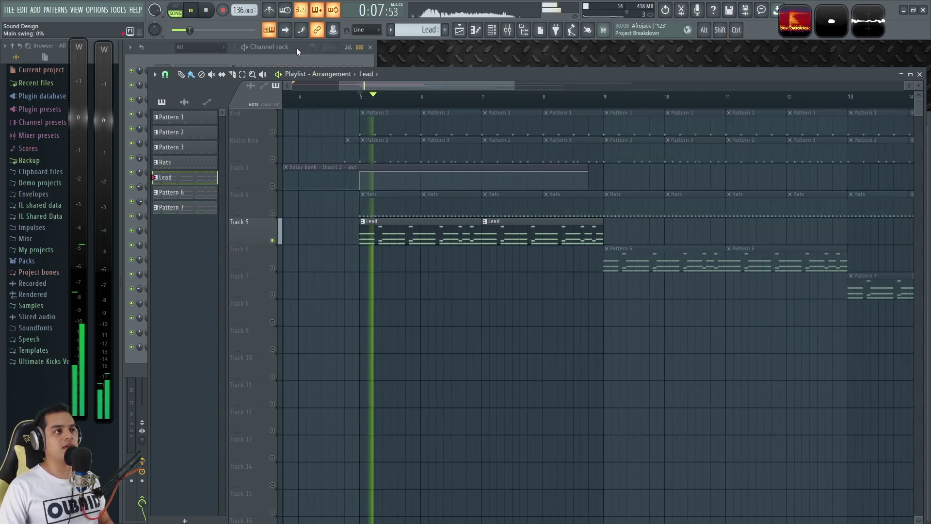
left_click(293, 45)
key("space")
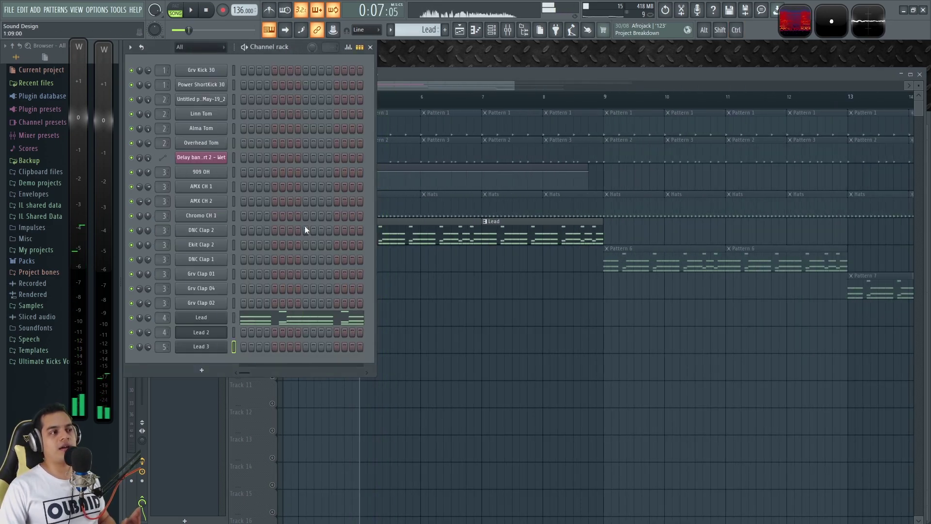
Step: Open the Lead and Lead 2 channels and examine Lead 2's Volume and Mod X envelopes
left_click(210, 319)
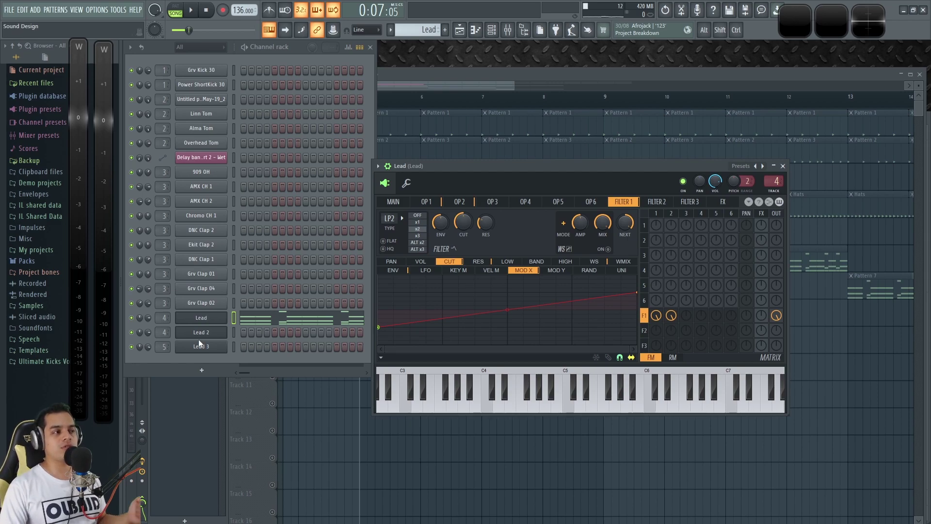
left_click(209, 335)
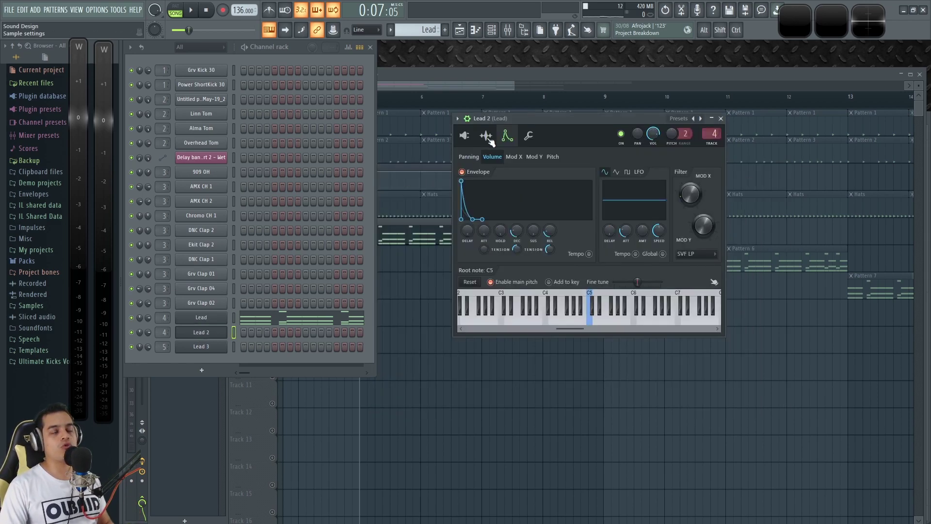
left_click(464, 145)
left_click_drag(523, 127, 492, 120)
left_click(449, 141)
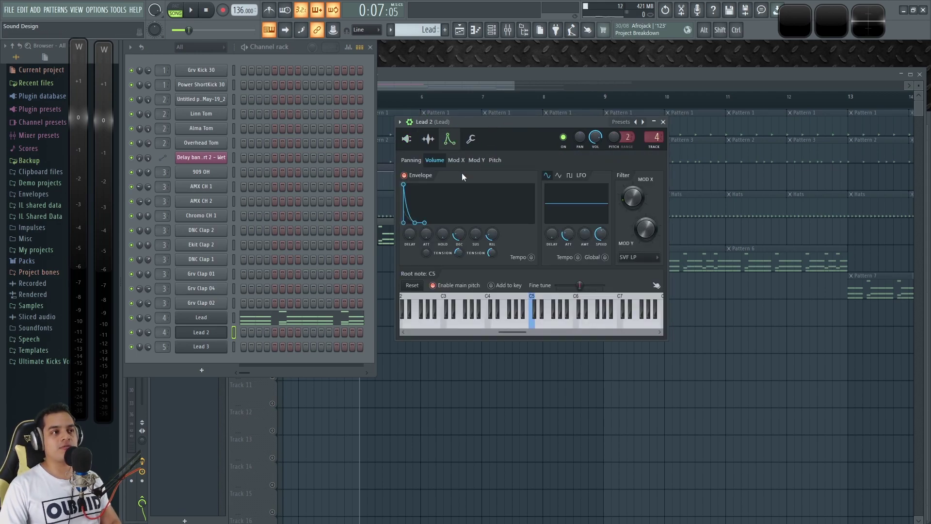
left_click(457, 161)
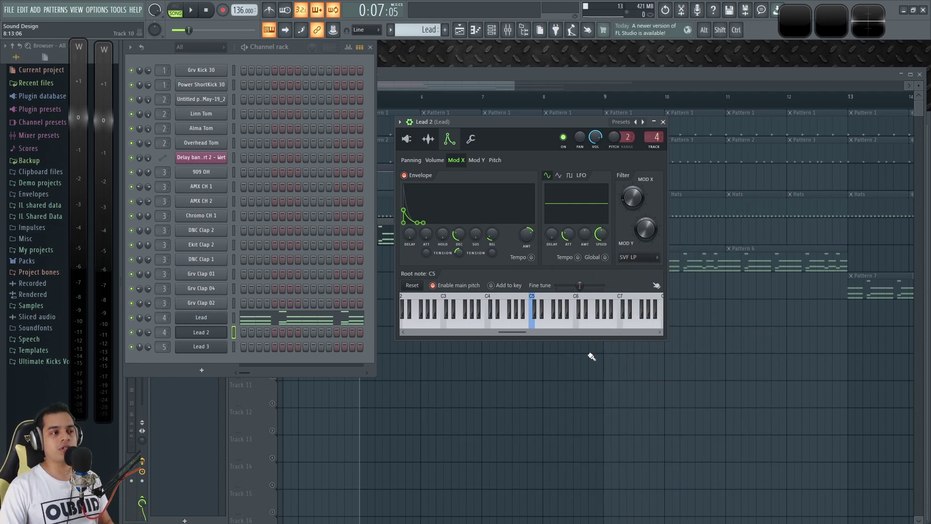
left_click(592, 353)
left_click(291, 47)
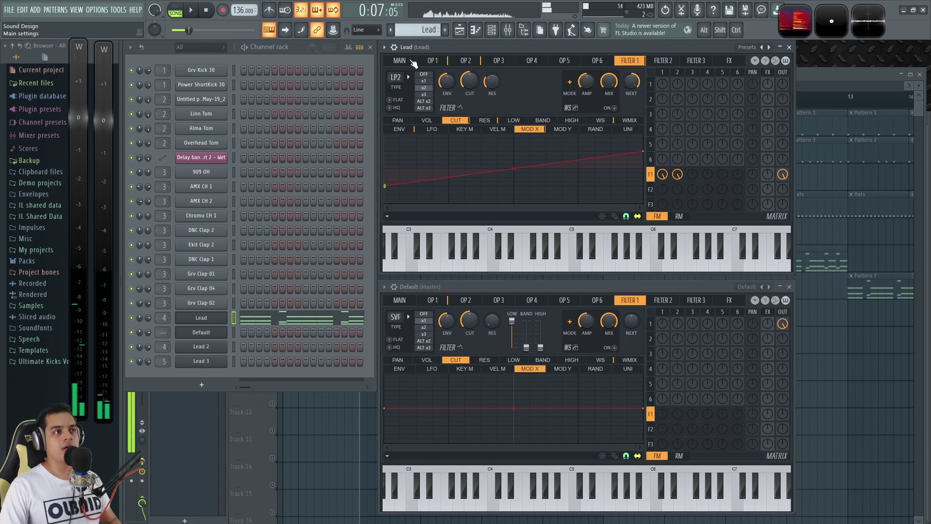
Step: Check the Lead synth's main and operator 1 settings, and give operator 1 of the Default instance a saw shape
left_click(403, 60)
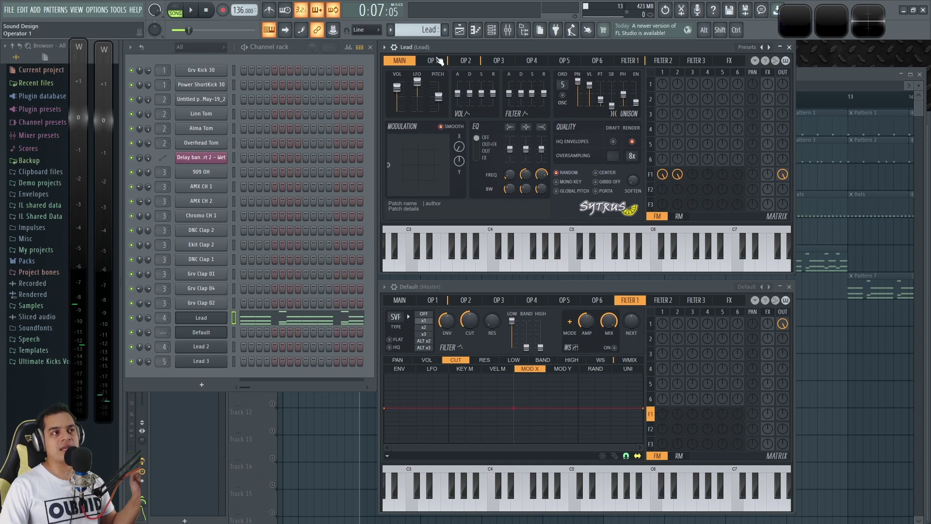
left_click(433, 61)
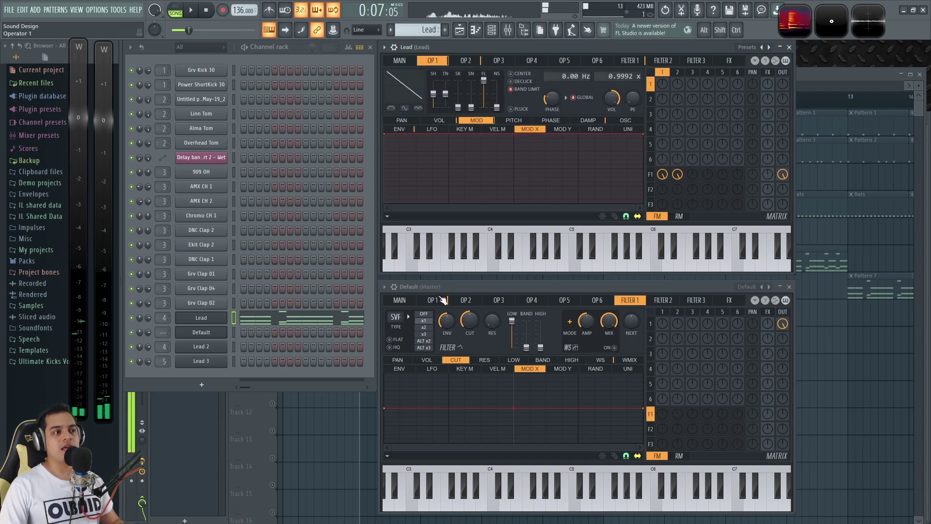
left_click(433, 300)
left_click_drag(442, 346, 442, 336)
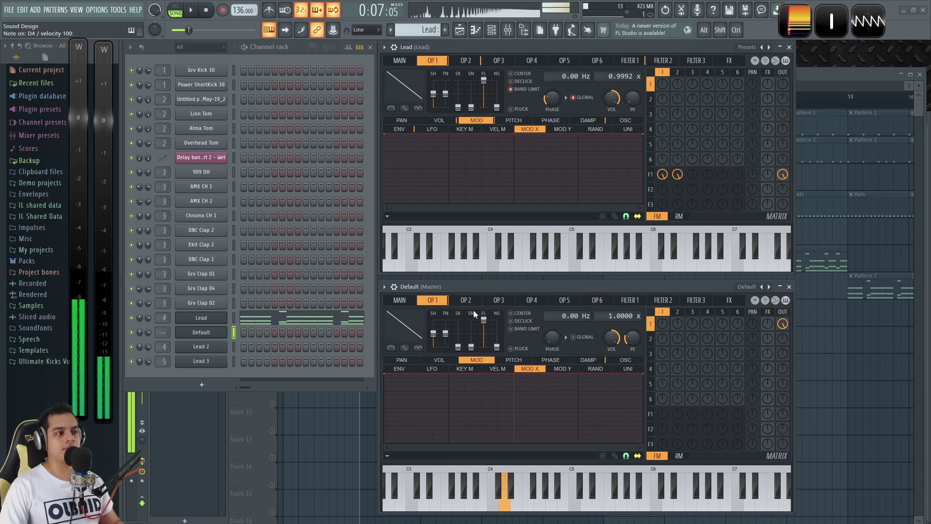
Step: Give operator 2 of the Default instance a saw shape with -22% tension, using its oscillator editor
left_click(466, 300)
left_click_drag(433, 347, 433, 333)
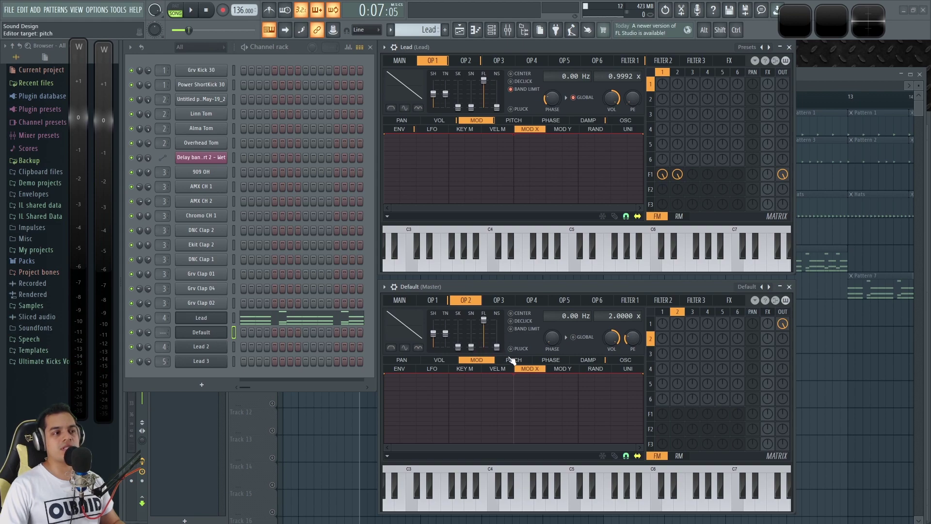
left_click(626, 360)
left_click_drag(472, 348, 445, 337)
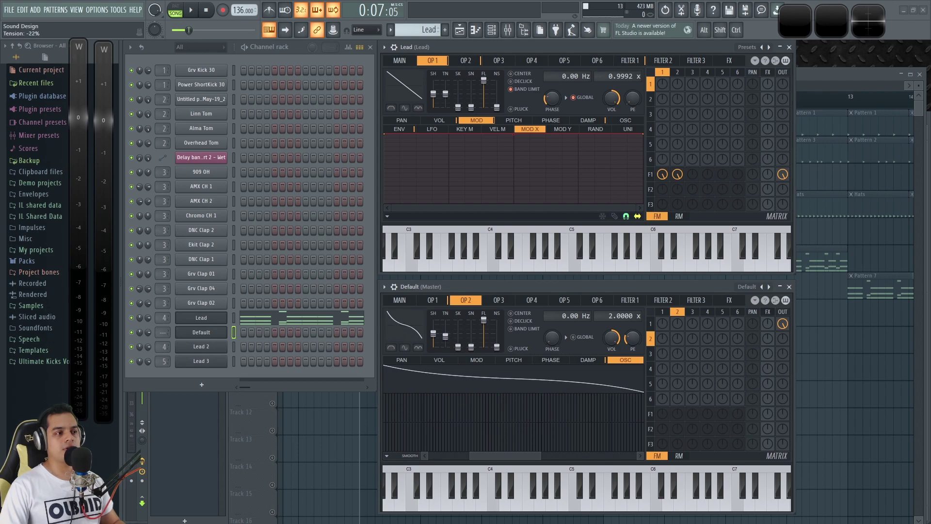
Step: Convert operator 2's shape to sine harmonics and randomize the phases of those harmonics
left_click_drag(498, 459, 457, 459)
left_click(405, 330)
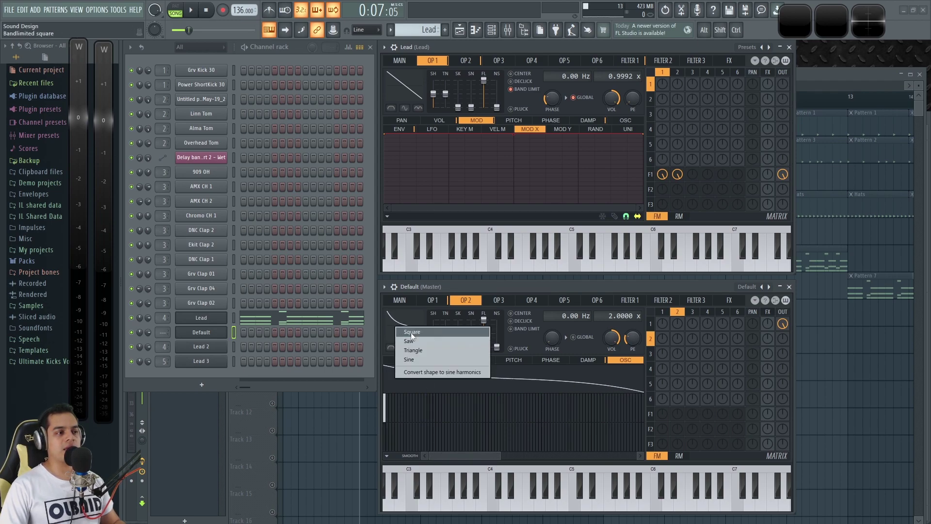
left_click(437, 373)
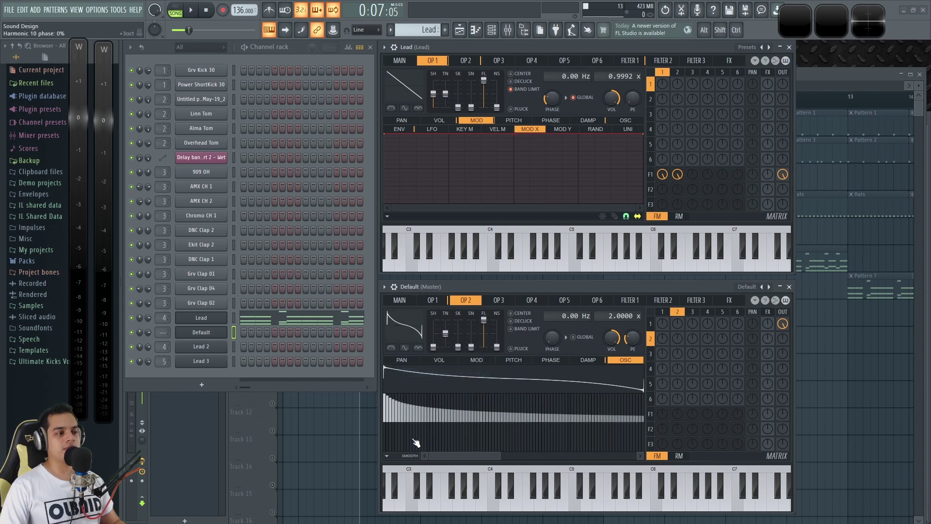
right_click(397, 461)
left_click(433, 488)
Step: Send operators 1 and 2 of the Default instance to the output and set operator 2's frequency ratio to 1.0000
left_click_drag(782, 338, 787, 334)
left_click_drag(623, 316, 624, 327)
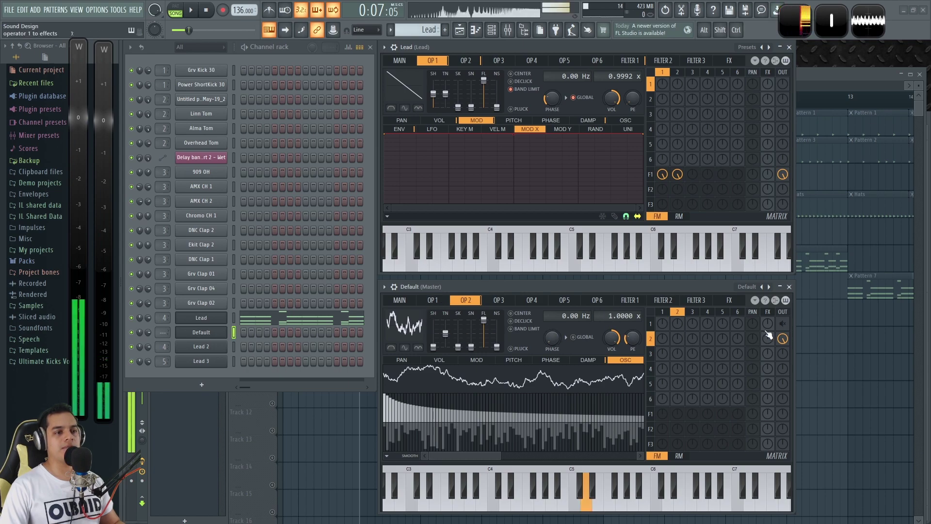
left_click_drag(782, 324, 786, 321)
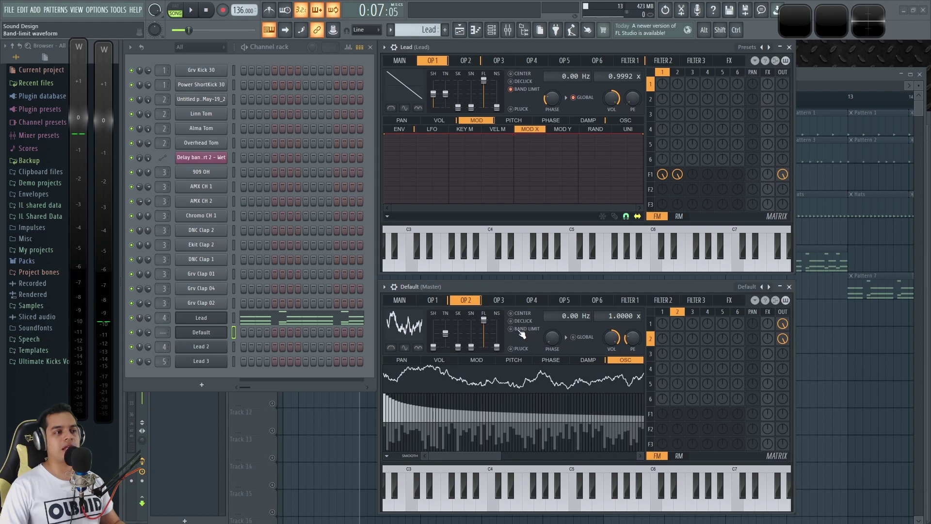
Step: Shape operator 1's volume envelope in the Default instance as an immediate-attack decay to silence, auditioning it with operator 2's output off
left_click(443, 301)
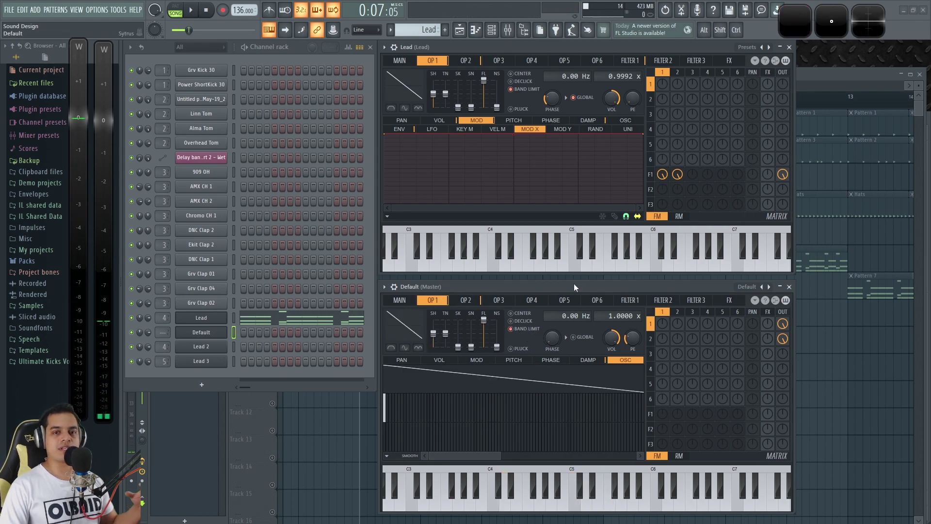
mouse_move(461, 288)
left_mouse_down()
mouse_move(458, 278)
mouse_move(460, 286)
left_mouse_up()
left_click(450, 360)
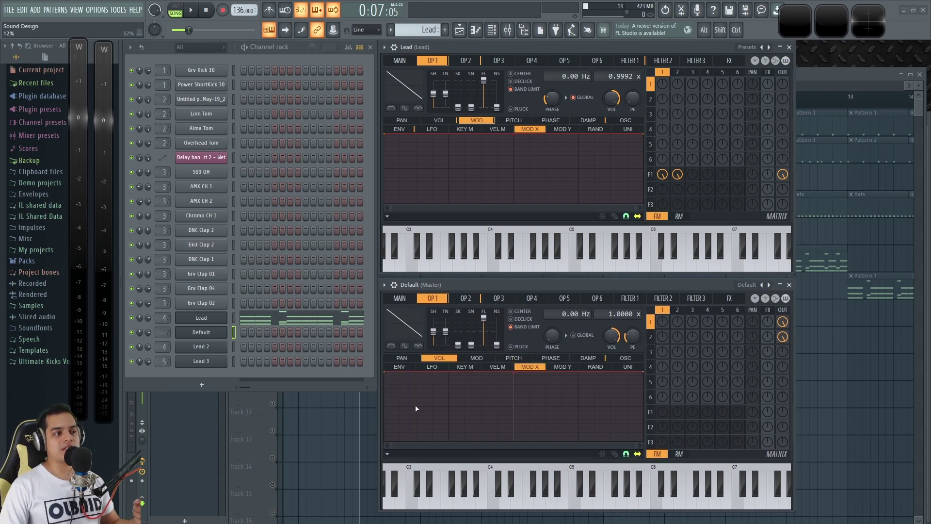
left_click(399, 366)
left_click_drag(441, 378, 386, 377)
left_click_drag(551, 406, 488, 437)
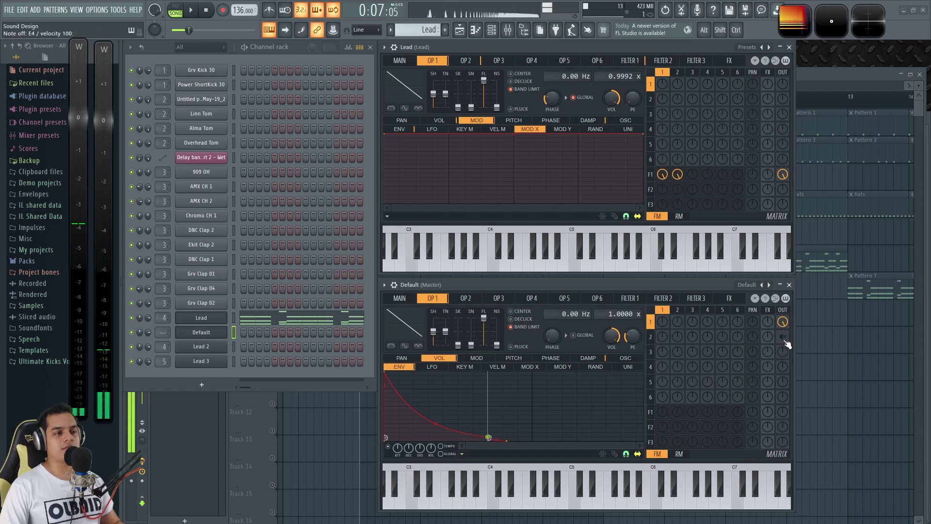
mouse_move(488, 437)
left_mouse_down()
mouse_move(473, 438)
mouse_move(502, 441)
left_mouse_up()
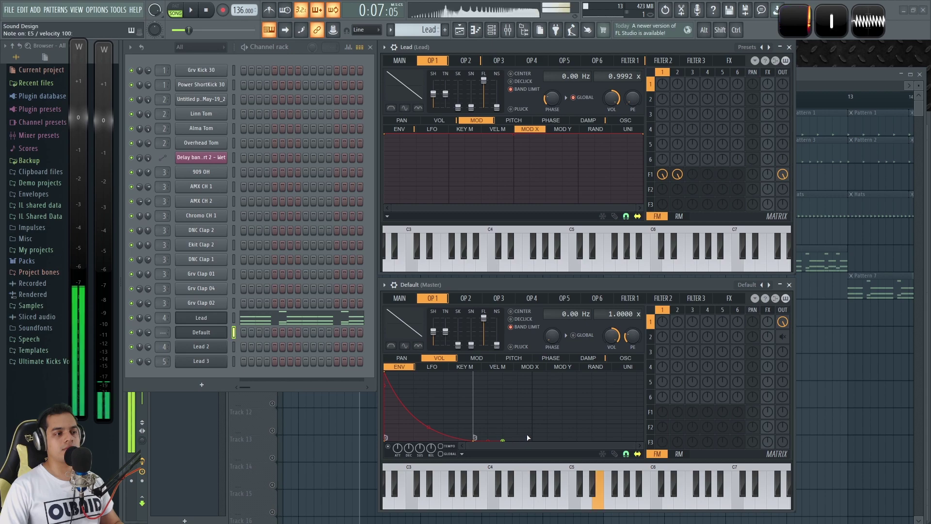
Step: Copy operator 1's volume envelope state to operator 2's volume envelope and restore operator 2's output level
left_click(465, 455)
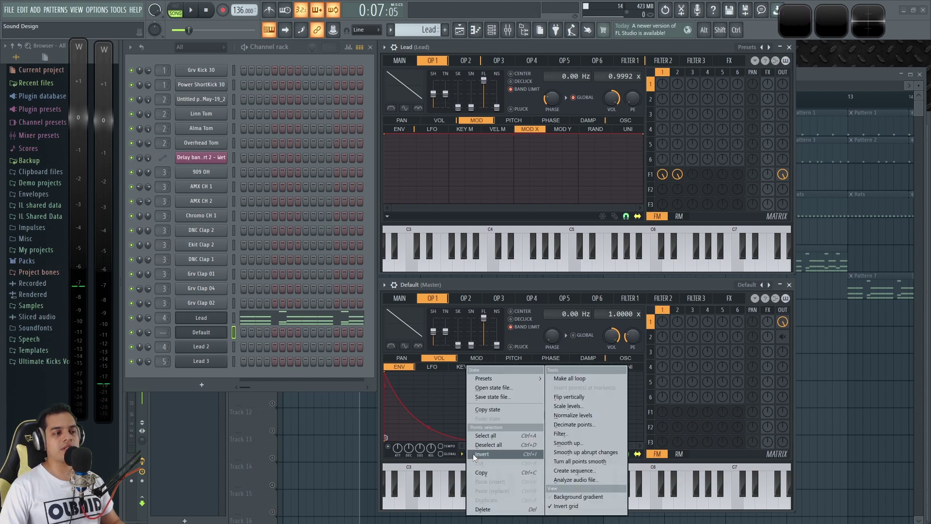
left_click(496, 409)
left_click(465, 298)
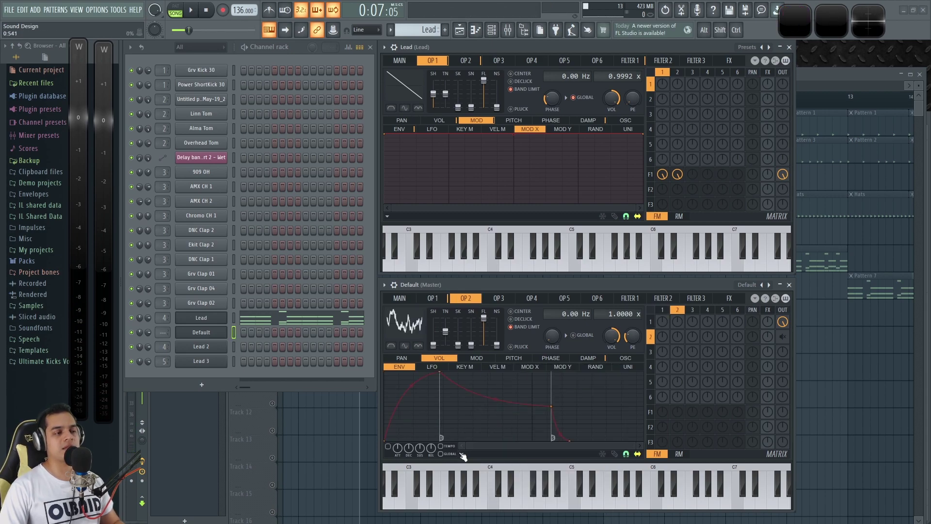
left_click(463, 455)
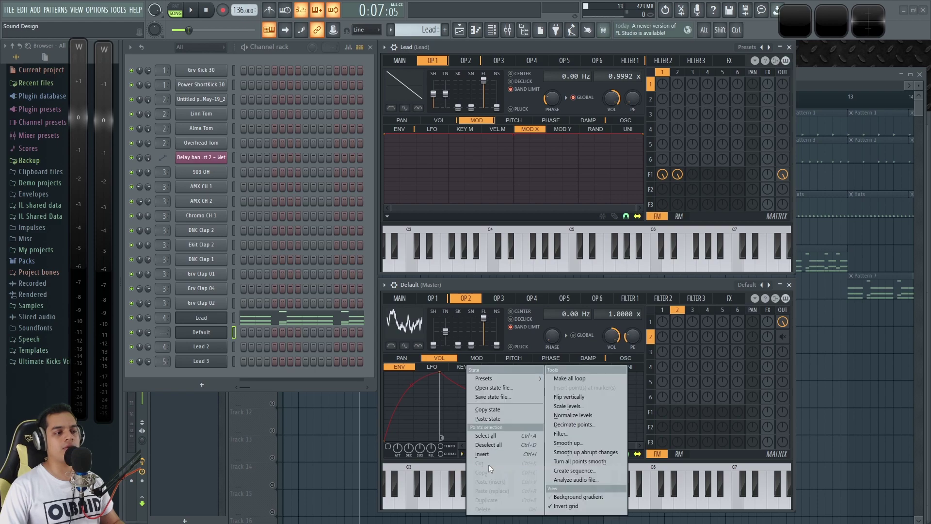
left_click(491, 418)
left_click_drag(784, 337, 787, 344)
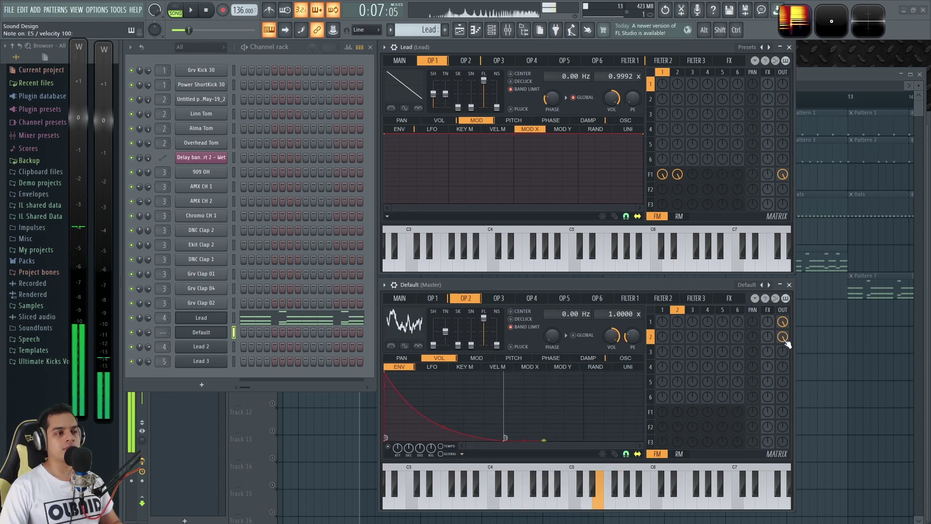
Step: Offset operator 2's phase and enable global phase on operators 1 and 2 of the Default instance
left_click_drag(548, 338, 548, 340)
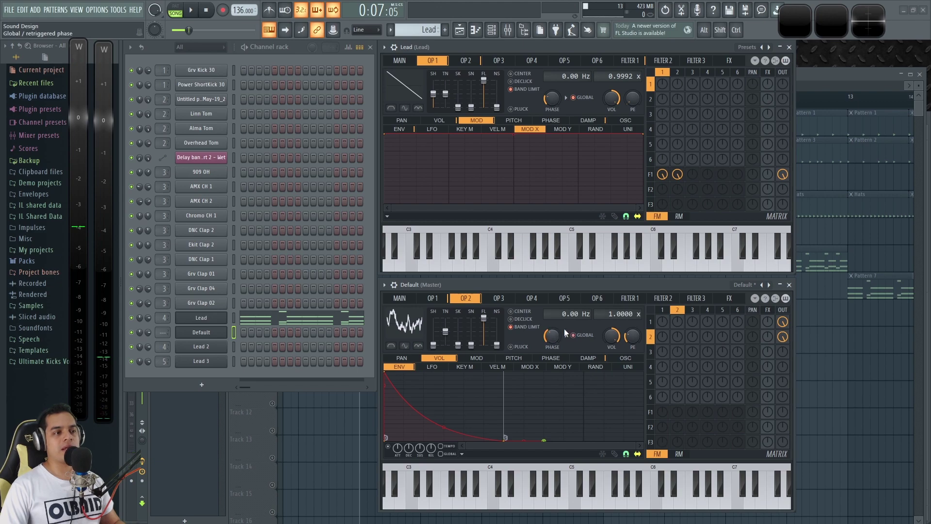
left_click(433, 298)
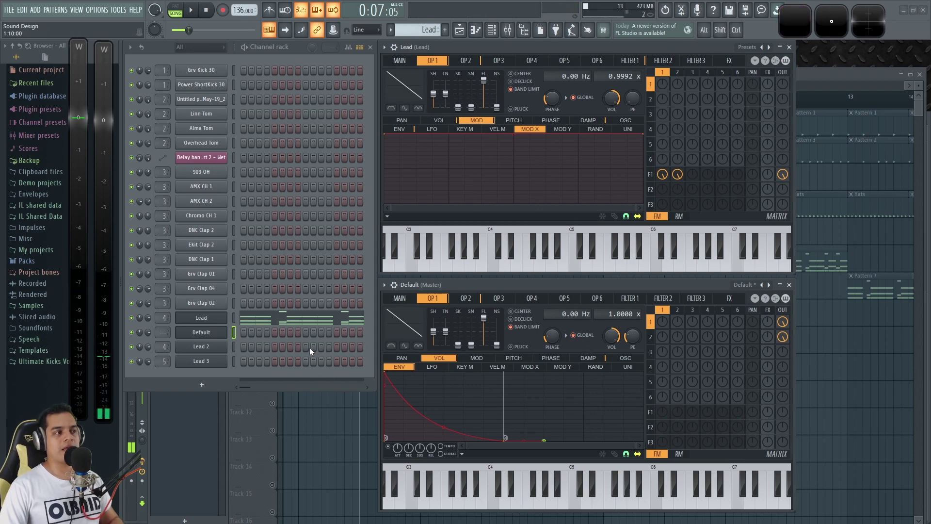
Step: Paste the Lead channel's notes into the Default channel, solo it, and play the notes from its piano roll
key("ctrl+v")
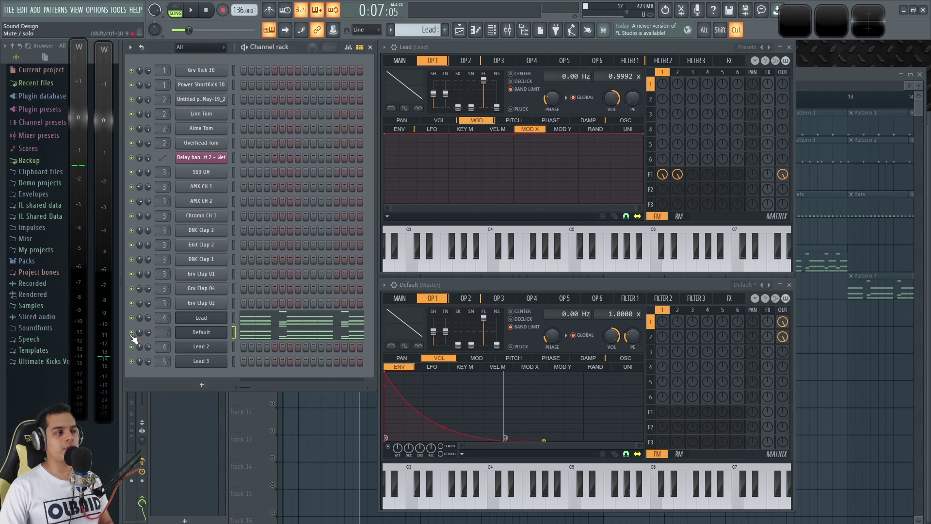
left_click(259, 338)
scroll(223, 141, "up", 2, "ctrl")
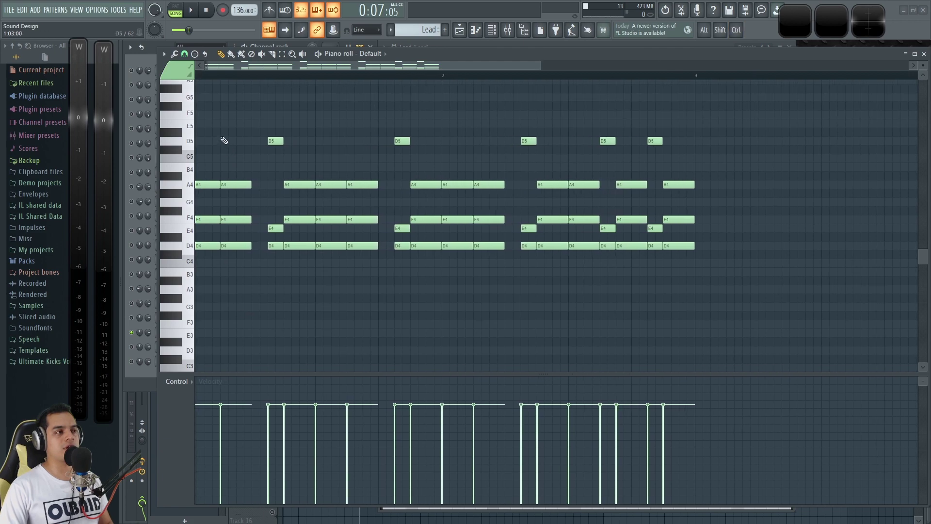
scroll(402, 200, "up", 3)
scroll(260, 272, "up", 2, "ctrl")
scroll(260, 272, "up", 1, "ctrl")
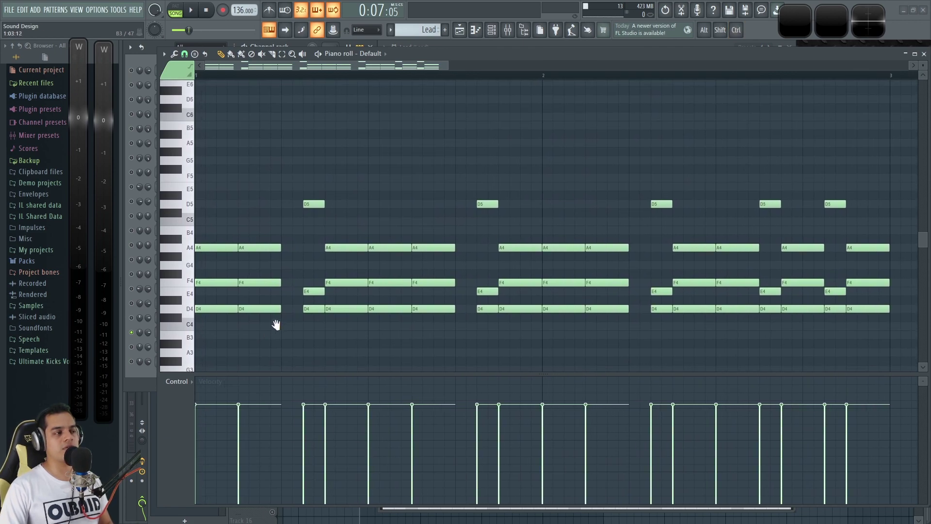
scroll(270, 327, "down", 1)
key("space")
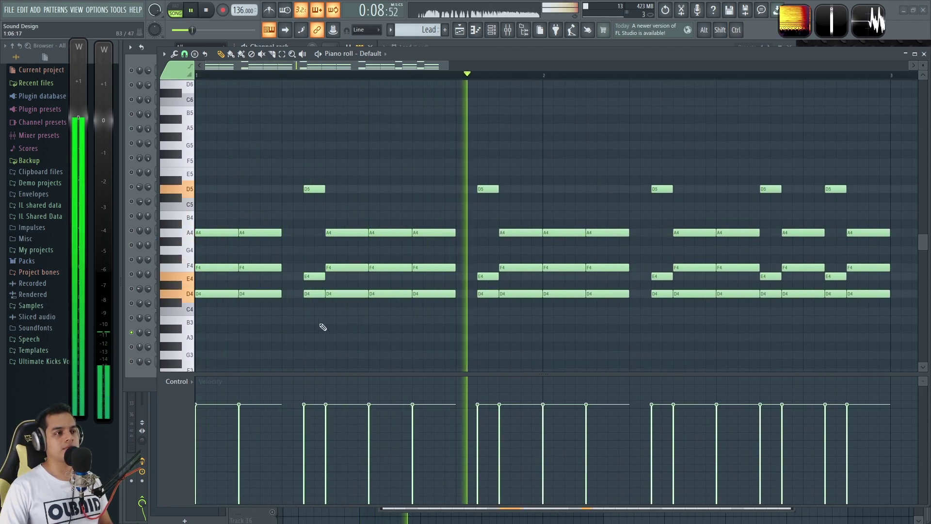
scroll(325, 327, "down", 2, "ctrl")
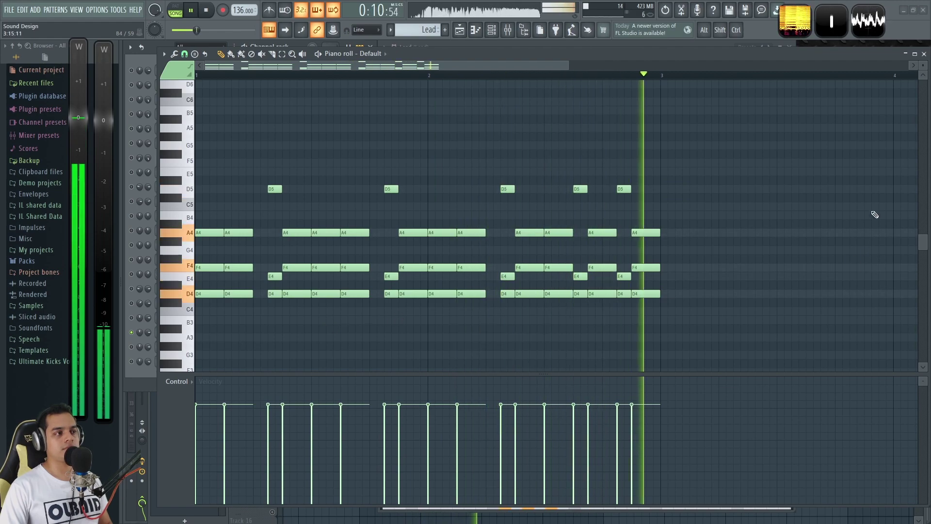
key("space")
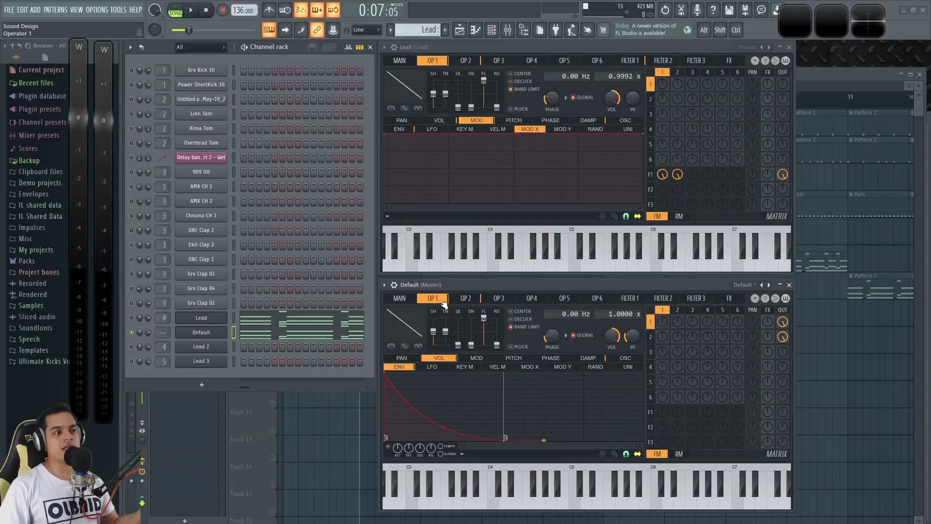
Step: Set the Default instance's unison order to 3 and unison pitch to 19%, raise the unison phase, and audition the pattern
left_click(412, 299)
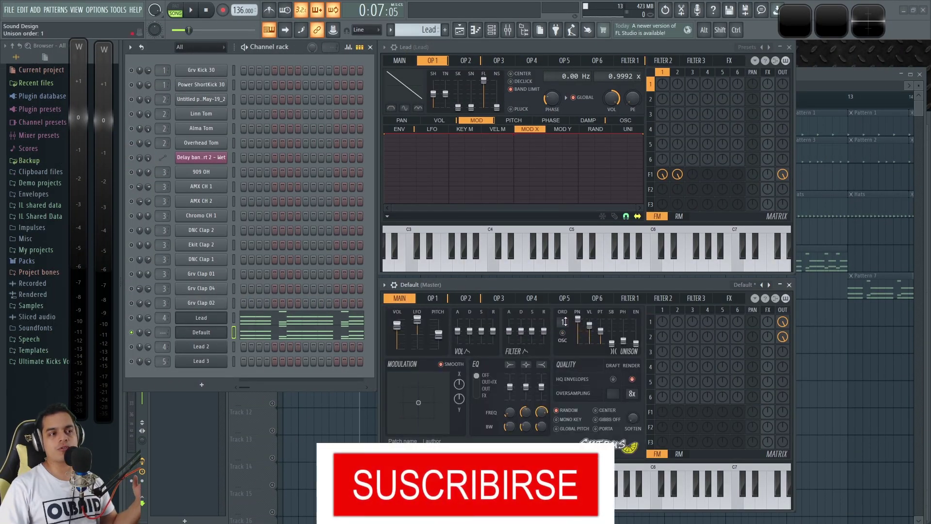
left_click_drag(565, 321, 565, 312)
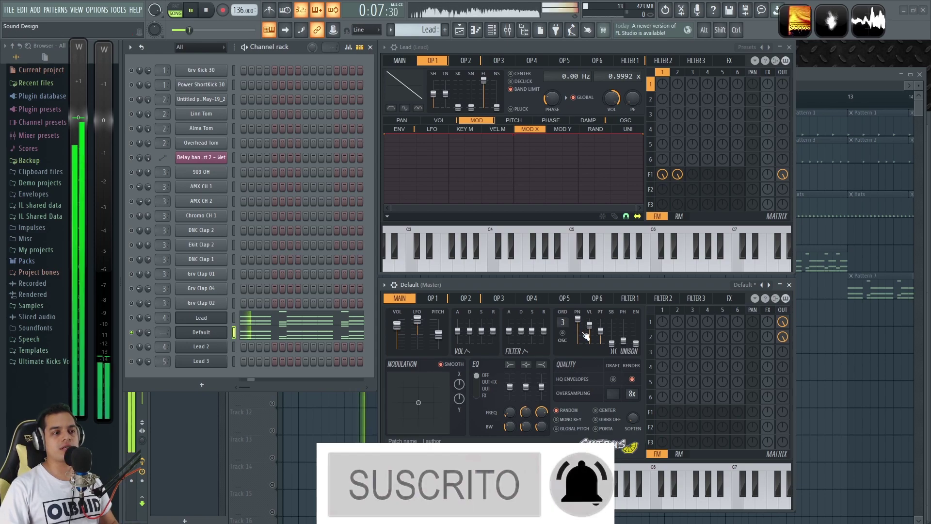
left_click_drag(625, 341, 605, 342)
key("space")
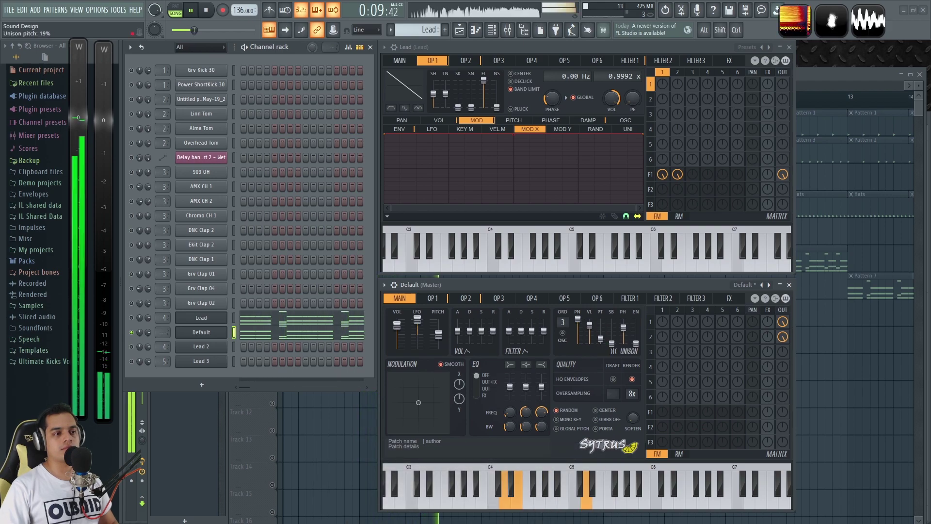
key("space")
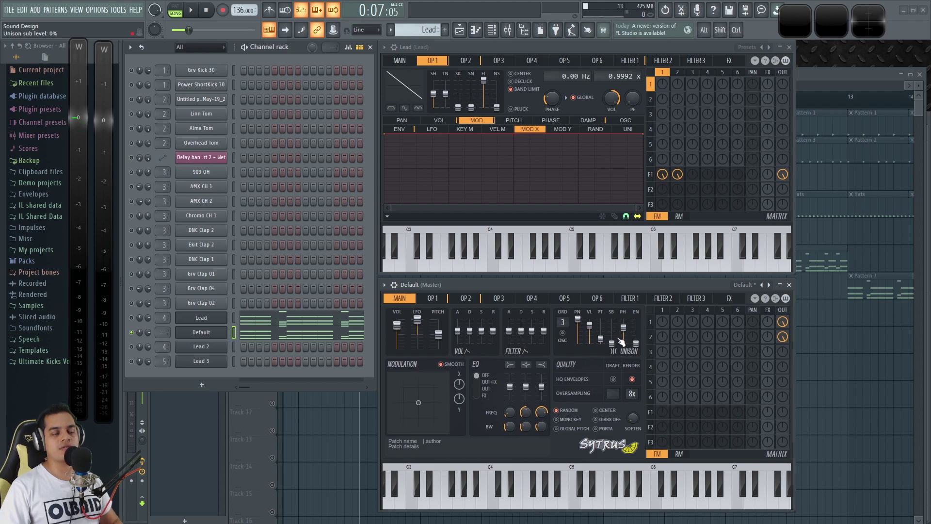
Step: Remove the direct outputs of operators 1 and 2, route operator 1 through filter 1 to the output, and open filter 1's settings
left_click_drag(782, 321, 785, 326)
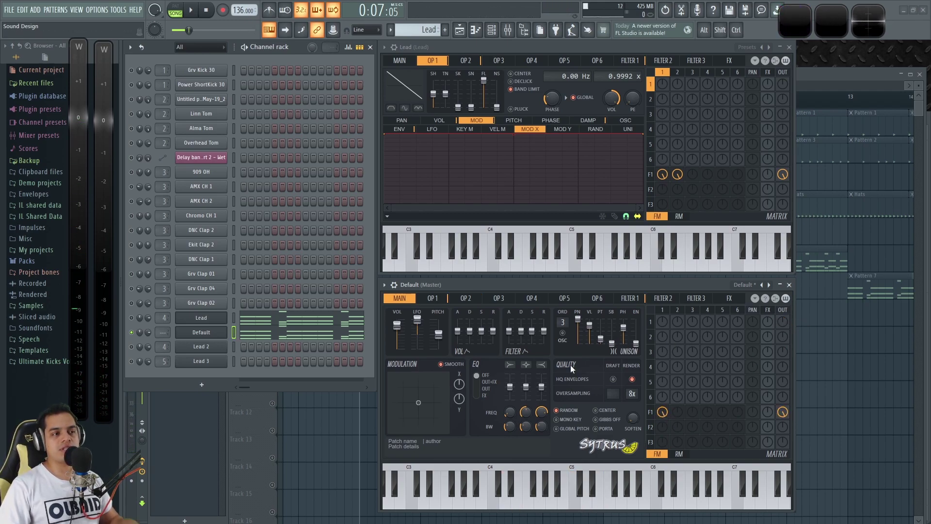
left_click(630, 299)
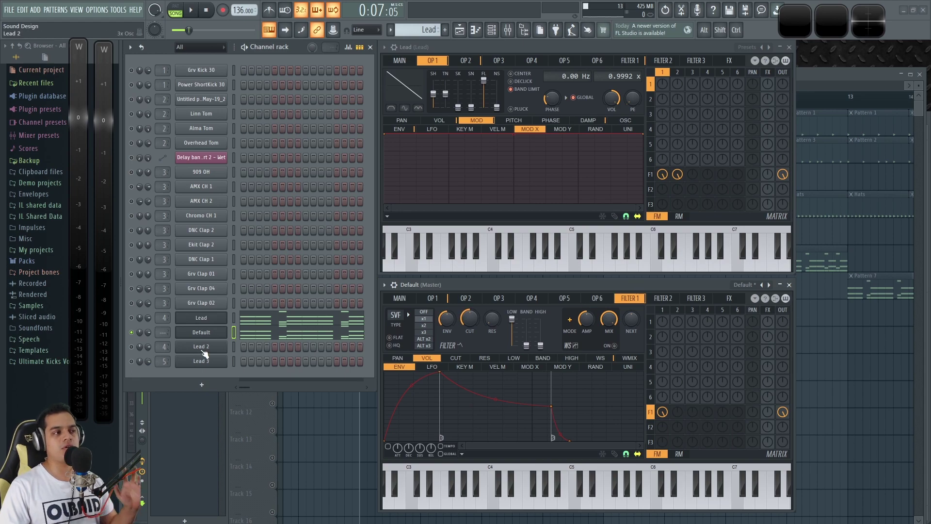
Step: Look at the Lead 2 and Lead 3 synths and return to the Default instance
left_click(204, 348)
left_click(407, 139)
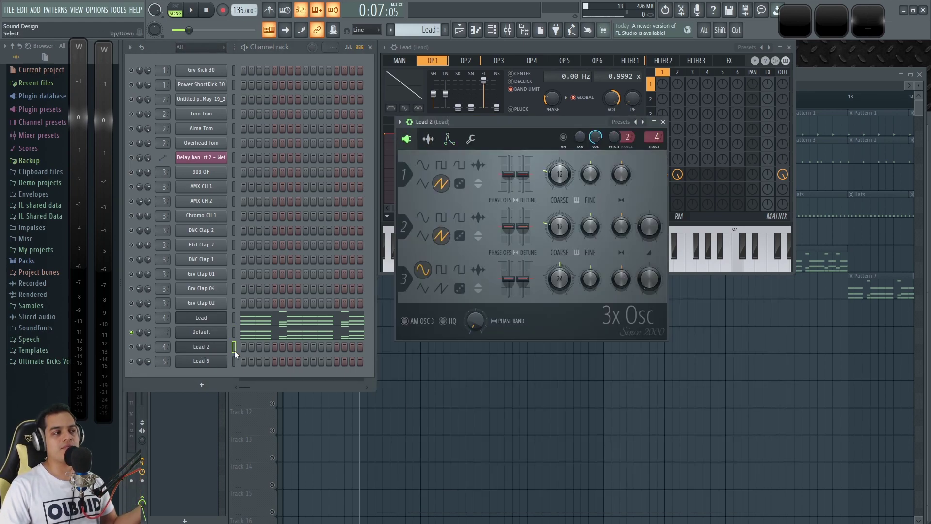
left_click(204, 364)
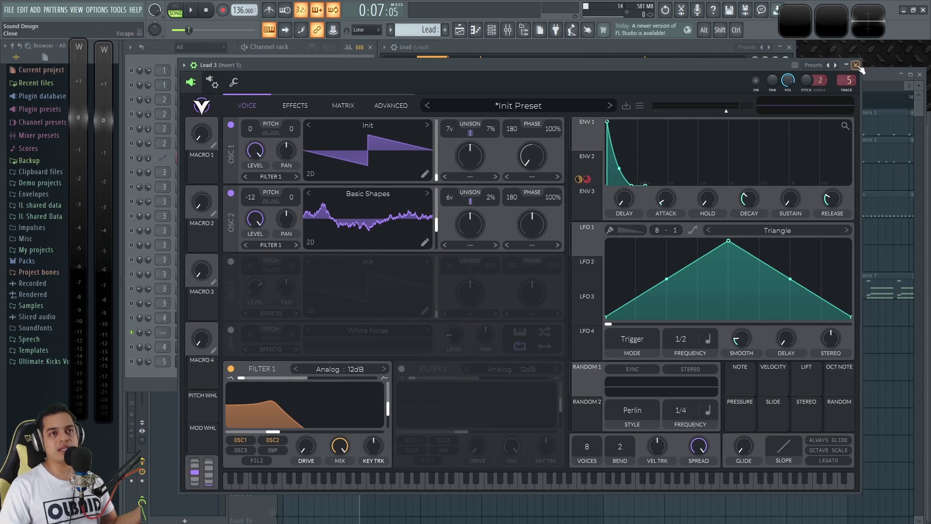
left_click(856, 65)
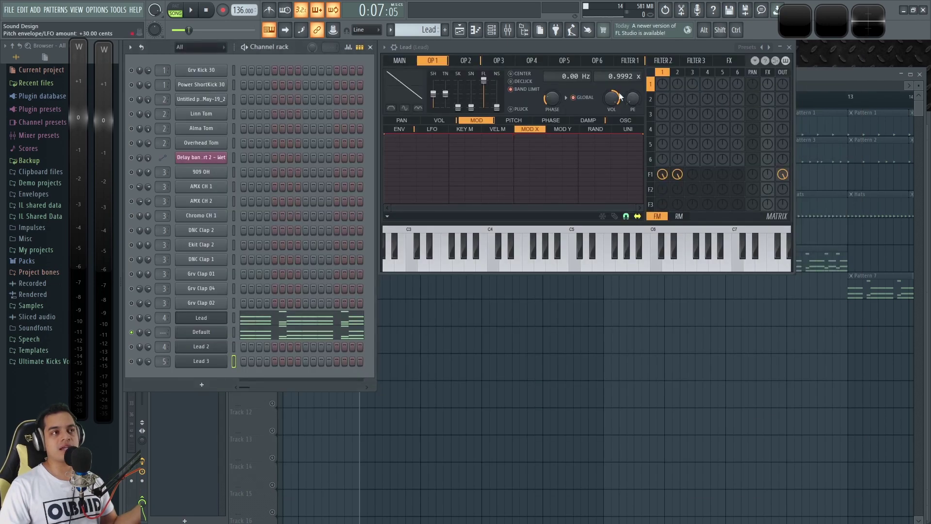
left_click(209, 333)
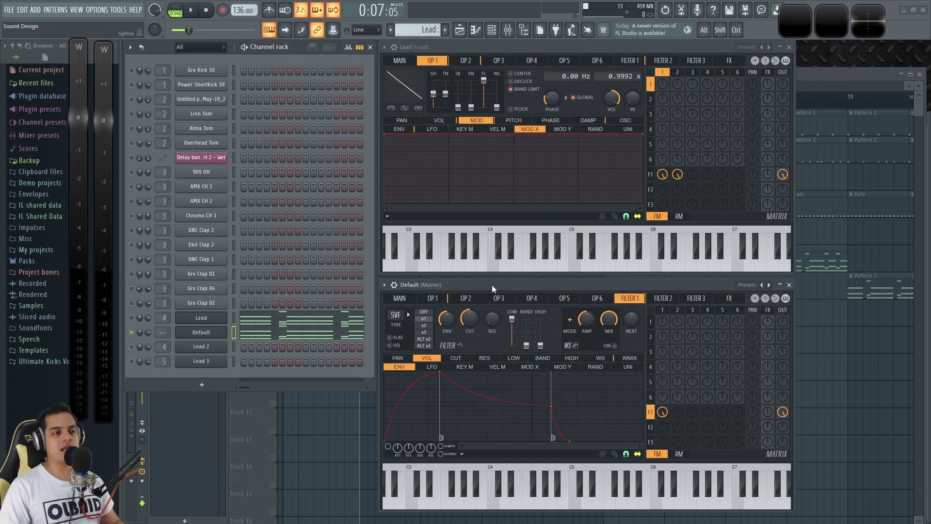
Step: Set filter 1's type to LP2 in the Default instance and feed operator 2 into the filter as well
left_click(398, 319)
left_click(433, 359)
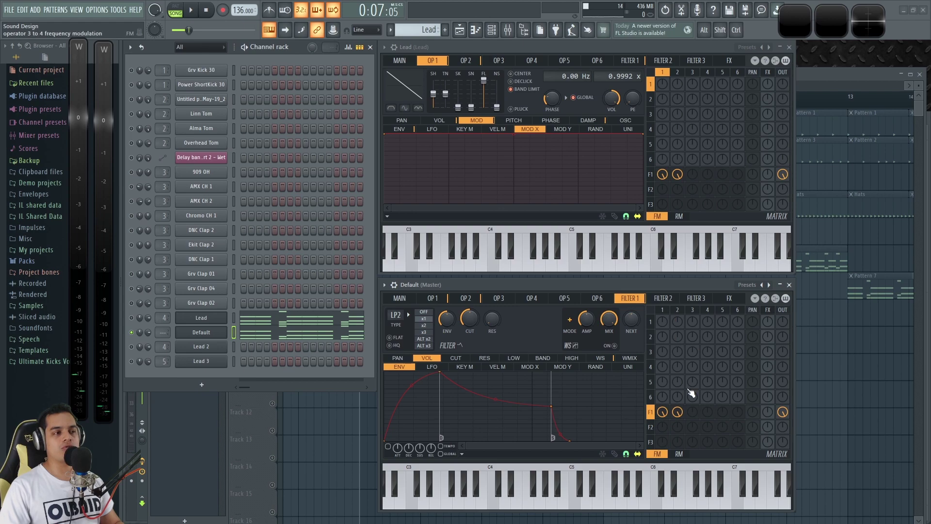
Step: Paste the copied decay envelope onto filter 1's cutoff, adjust the cutoff level, and audition the filtered sound
left_click_drag(469, 319, 473, 319)
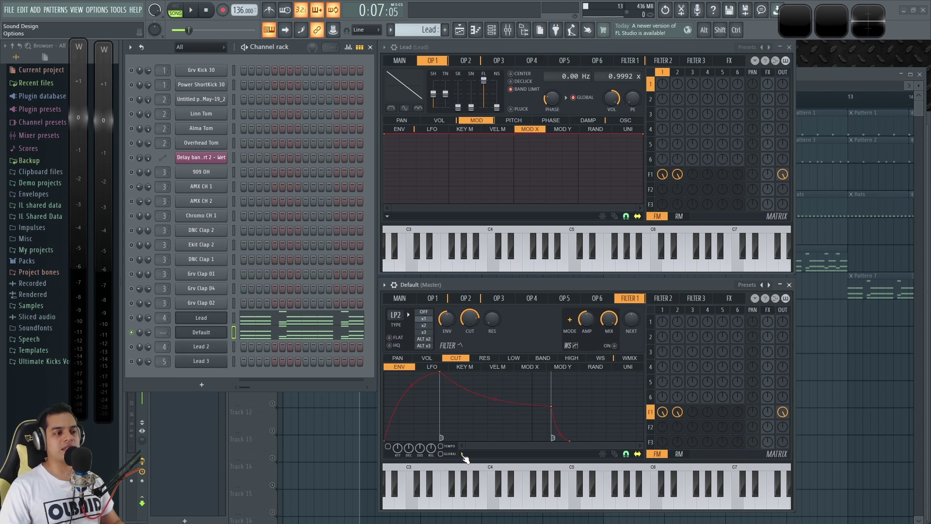
right_click(467, 447)
left_click(489, 420)
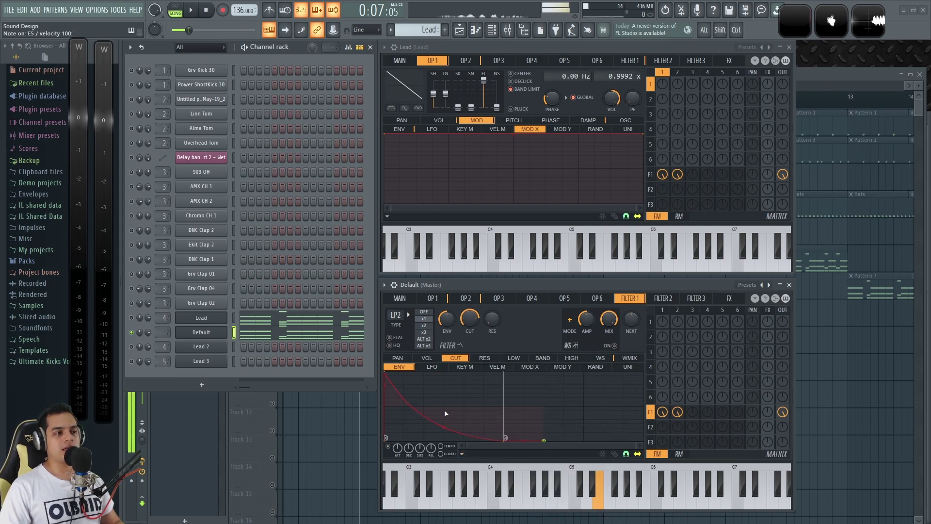
key("c")
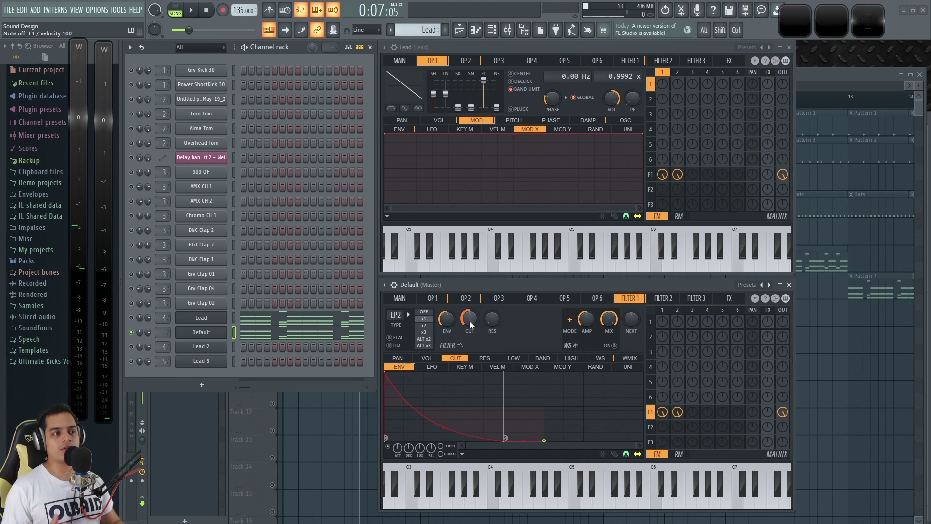
key("space")
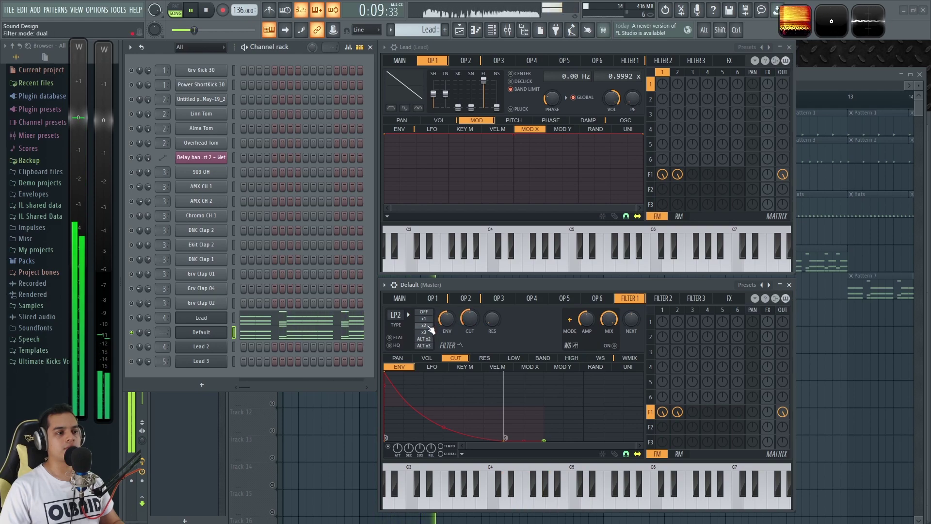
key("space")
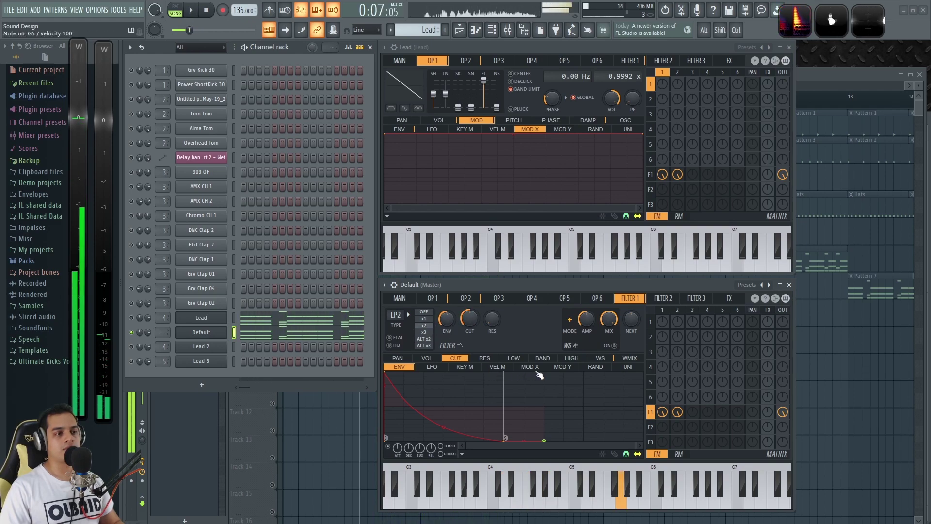
Step: Shape filter 1's cutoff Mod X curve as a rising ramp and return to the Default instance's main settings
left_click(530, 368)
left_click_drag(383, 408, 383, 423)
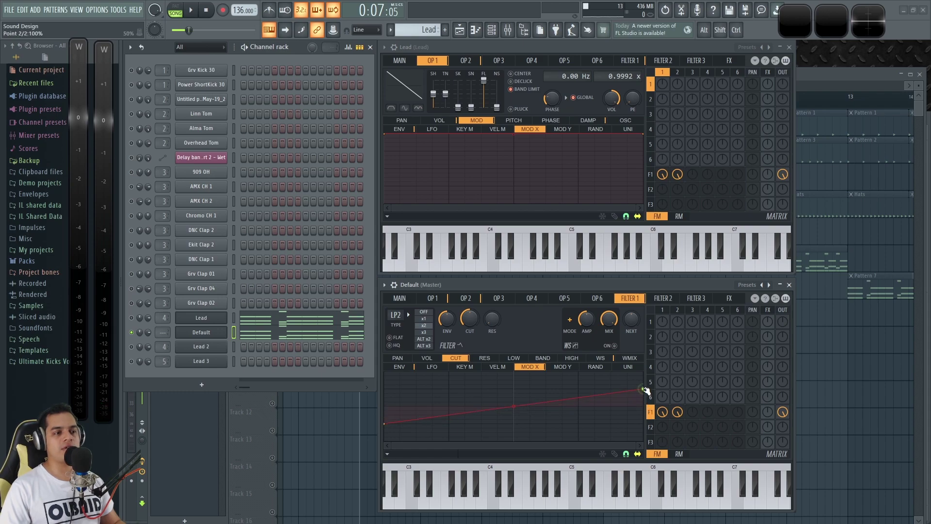
left_click(405, 297)
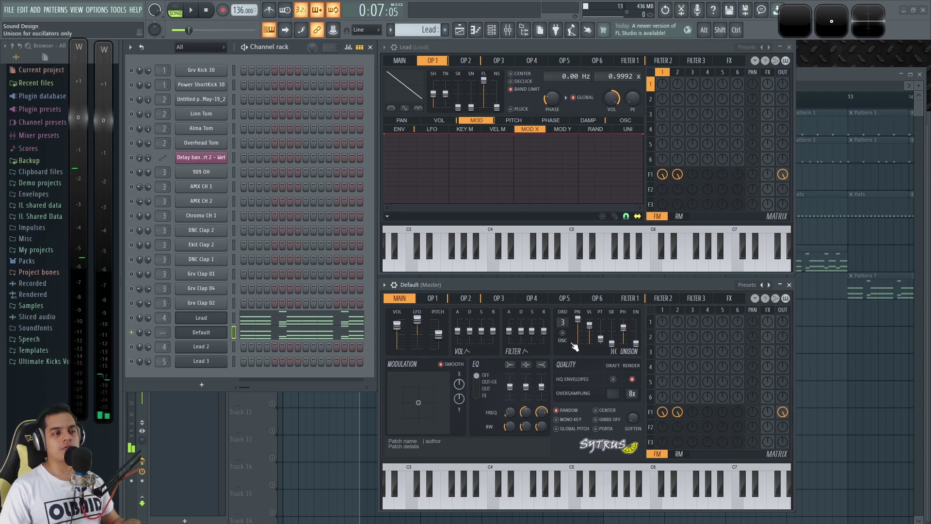
left_click_drag(620, 286, 619, 285)
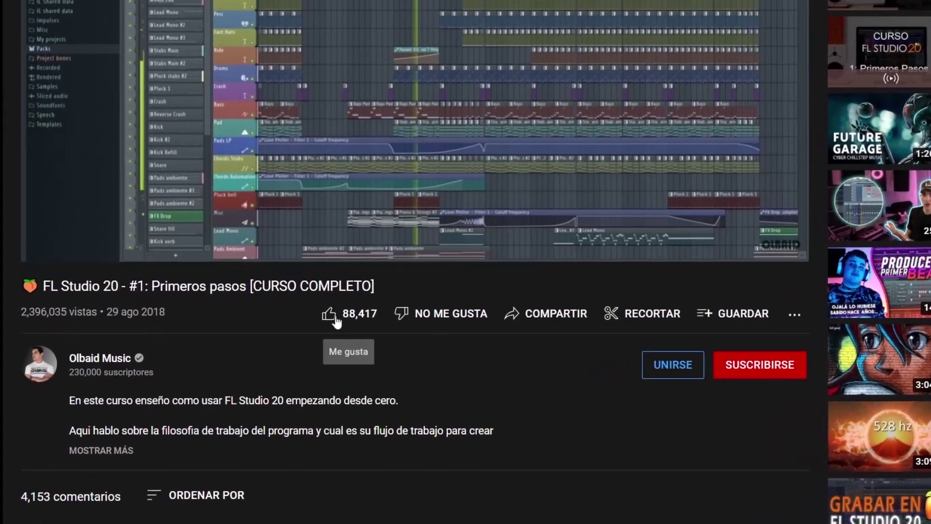
Step: Like the FL Studio 20 course video on YouTube, subscribe to the channel, and turn on its notifications
left_click(263, 349)
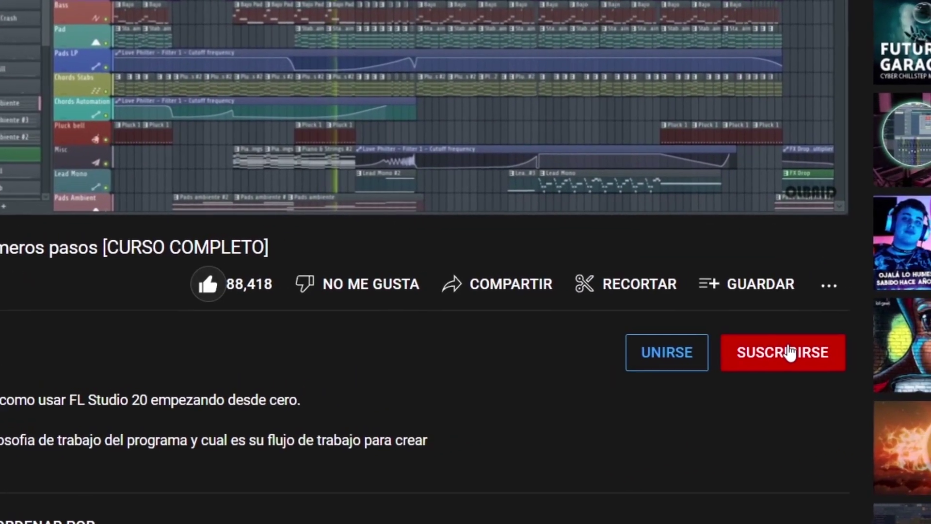
left_click(844, 339)
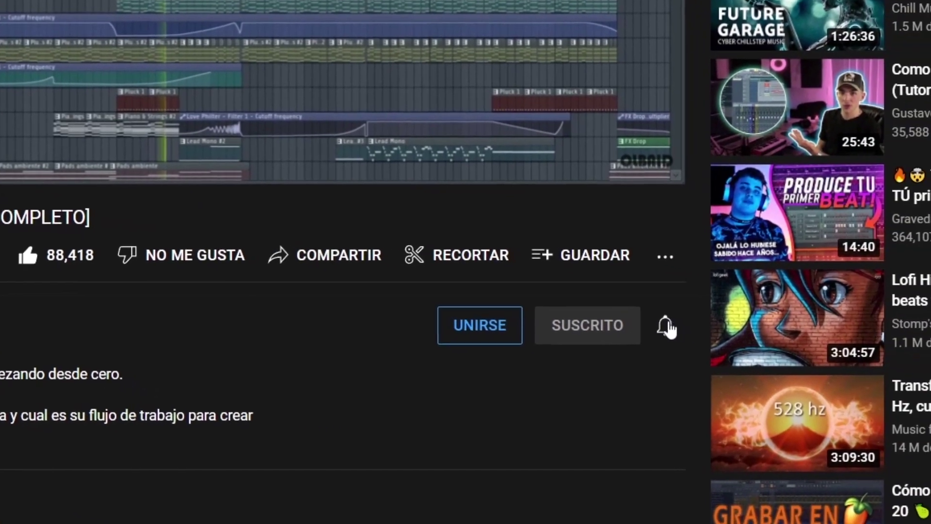
left_click(666, 327)
left_click(725, 372)
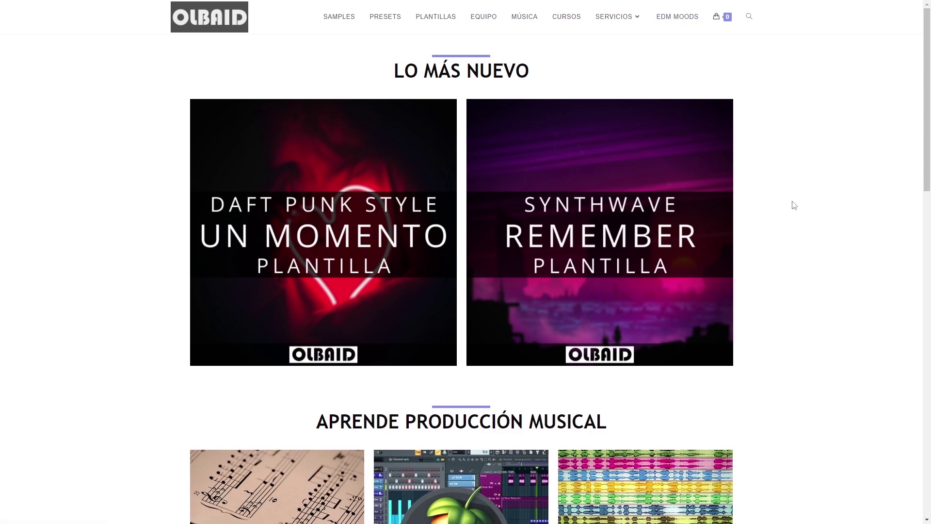
Step: Look through the Olbaid website's home page, from the newest templates to the courses, samples and presets sections
scroll(817, 300, "down", 1)
scroll(817, 300, "down", 10)
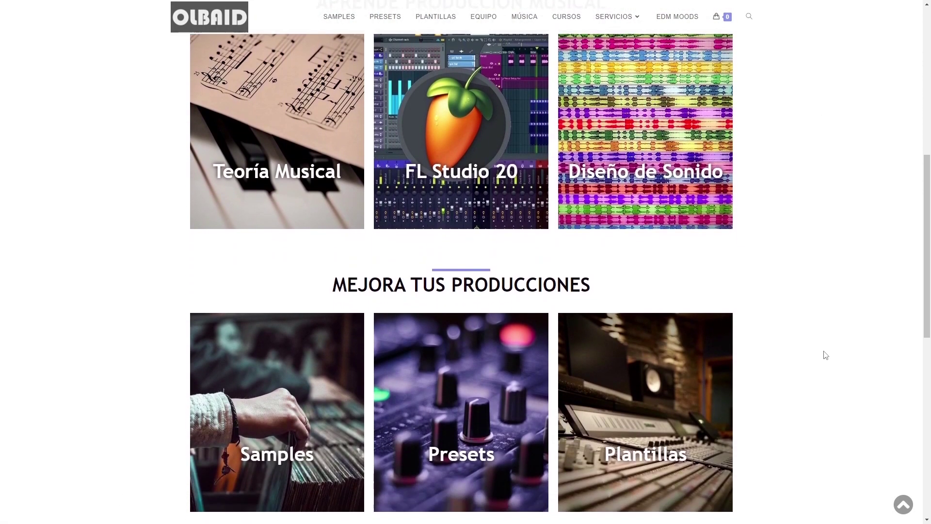
scroll(817, 378, "down", 7)
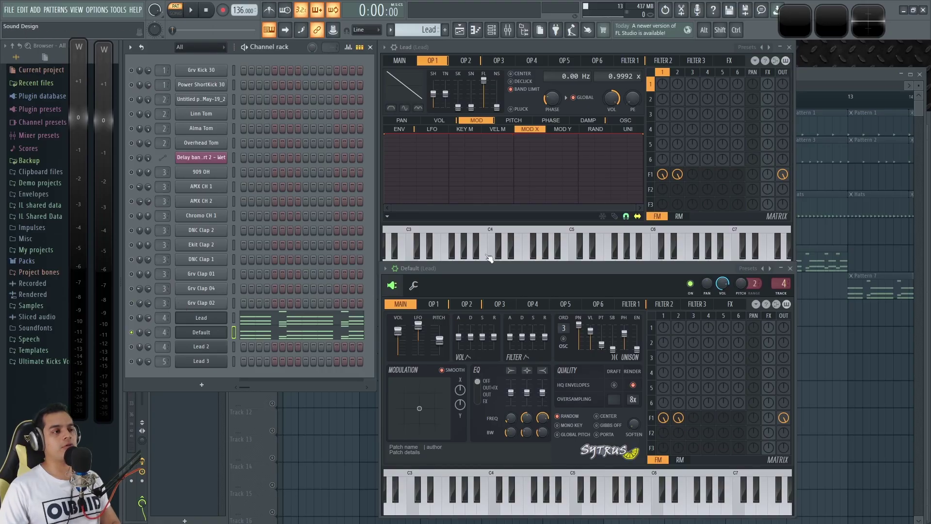
Step: Show the Lead track's effects in the FL Studio mixer, close the Default synth window, and look at the FX and Fruity Phaser slots
left_click_drag(472, 269, 477, 247)
key("F9")
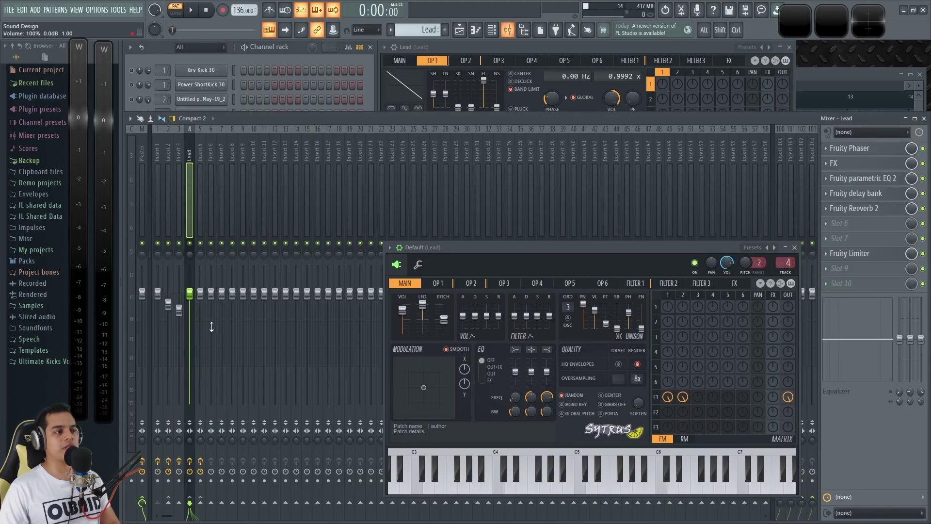
left_click(795, 248)
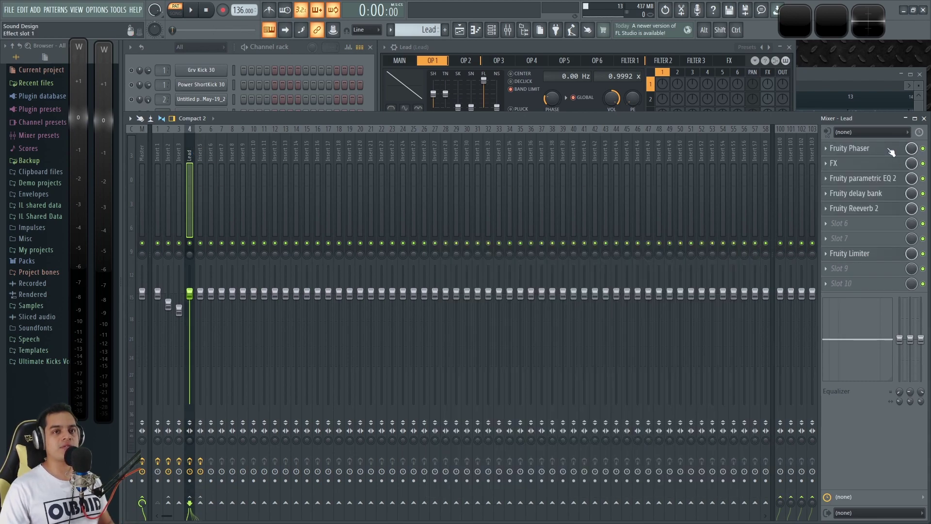
left_click(853, 165)
left_click(853, 166)
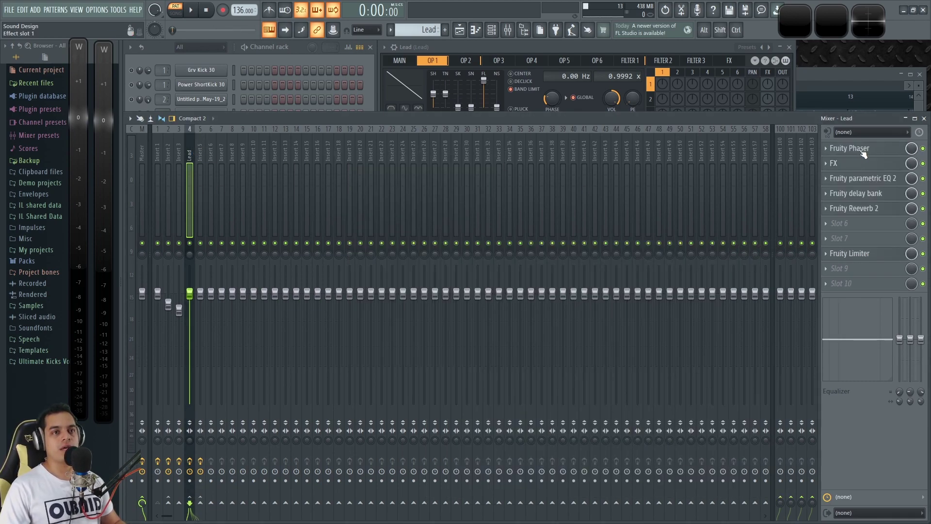
left_click(849, 148)
left_click(850, 148)
Step: Bypass all the Lead track's effects, audition the dry lead, and re-enable Fruity Phaser and FX
left_click(923, 164)
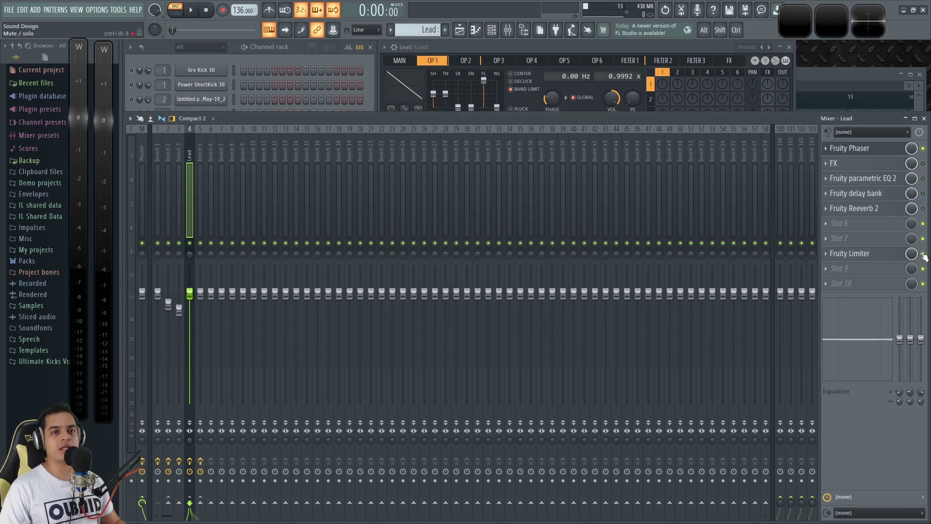
key("space")
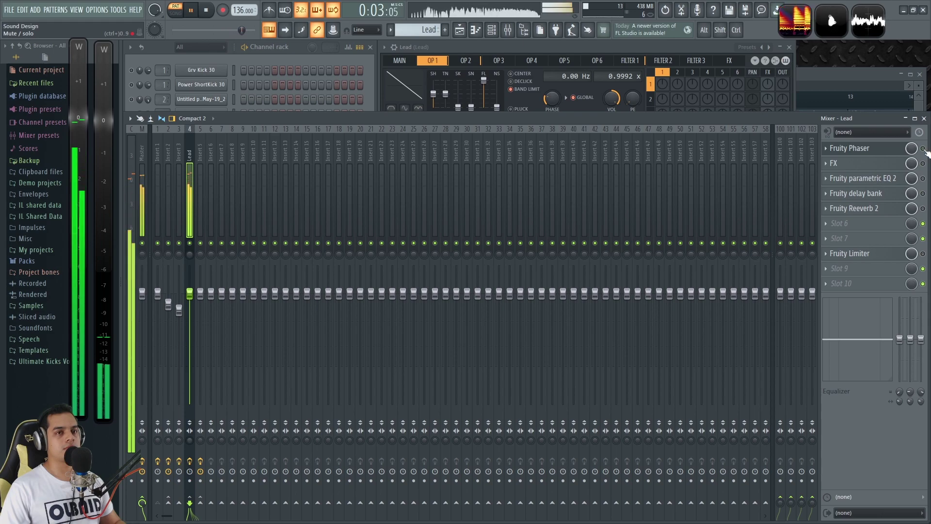
key("space")
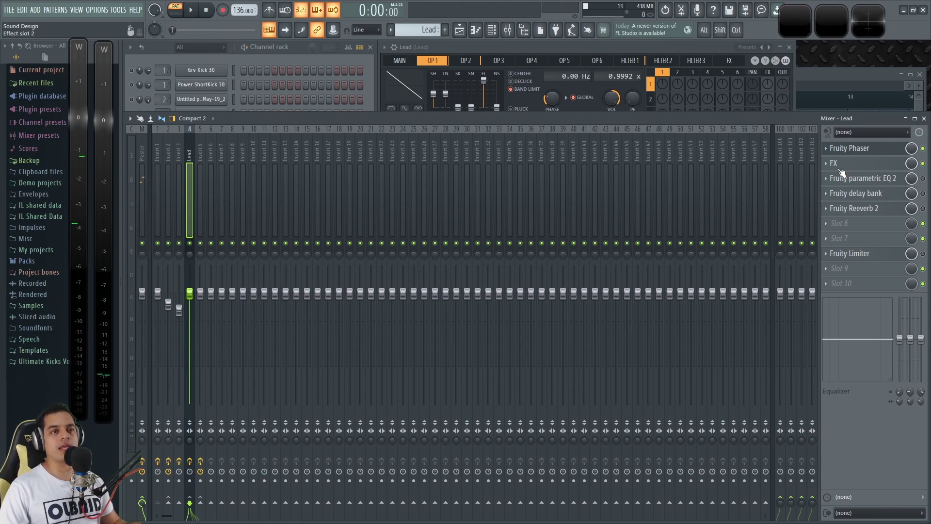
Step: Adjust the Lead track's Effector in Lo-Fi mode with its Y parameter at 0.0, audition the sound, and close the effect
left_click(838, 165)
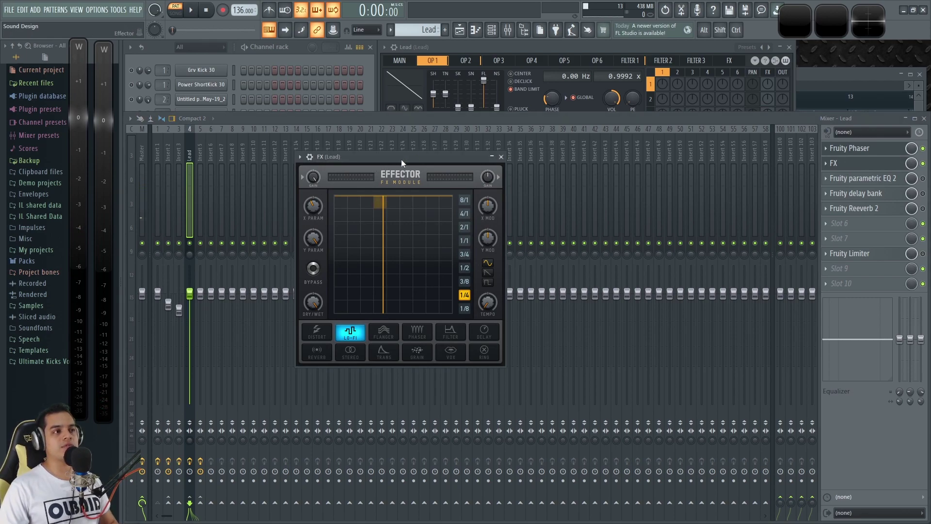
left_click_drag(400, 159, 447, 131)
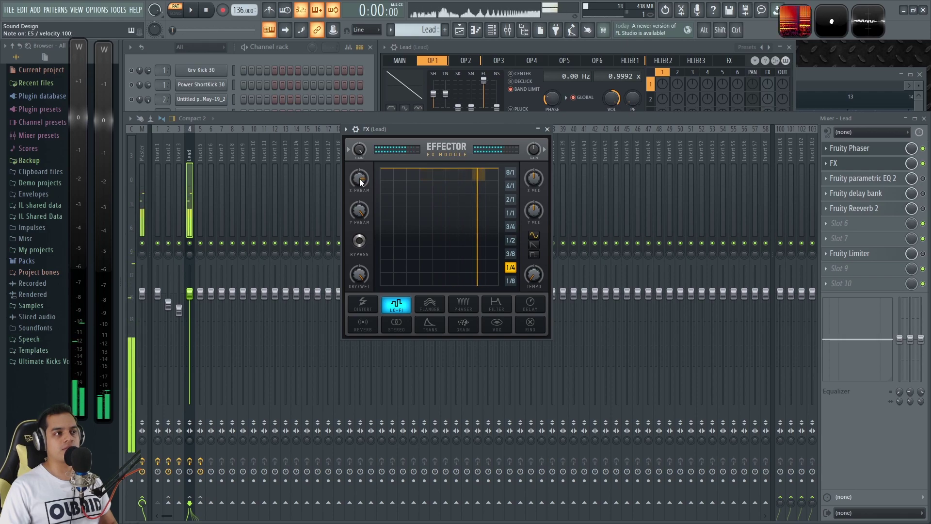
key("space")
left_click_drag(359, 178, 363, 210)
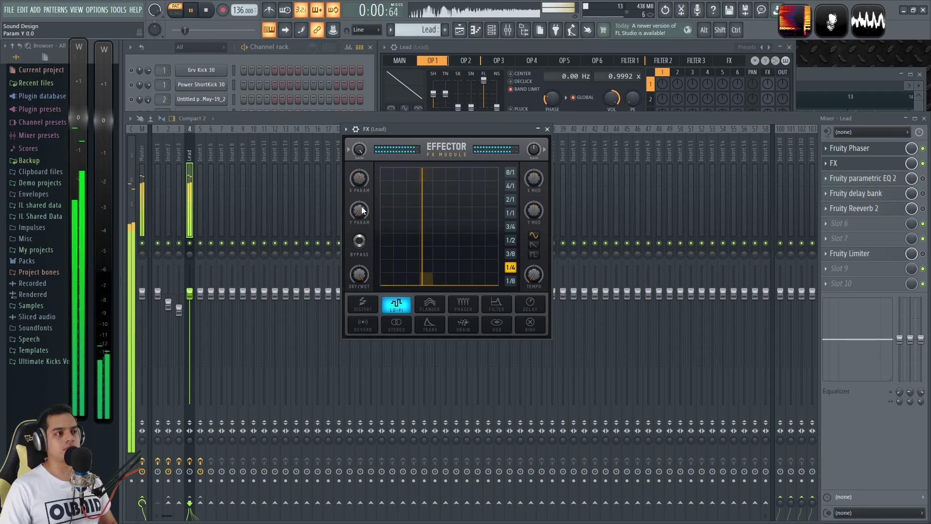
key("space")
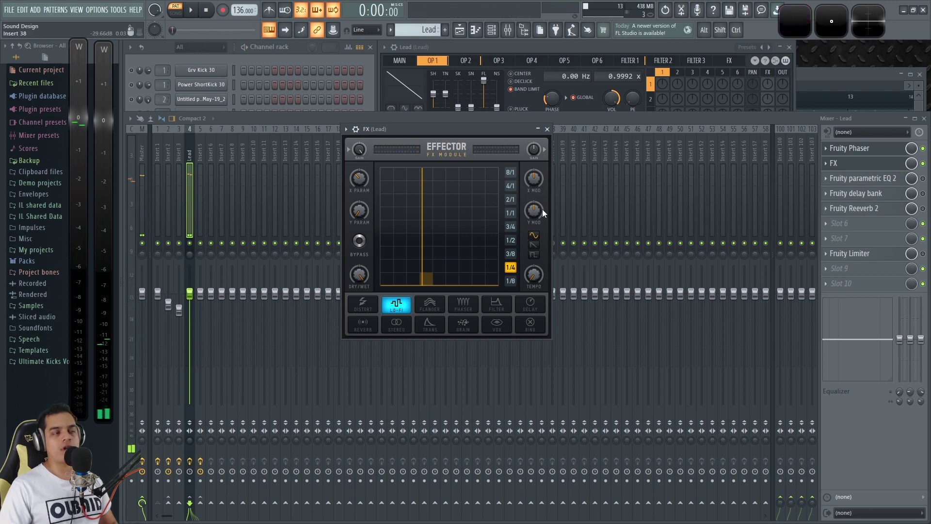
key("c")
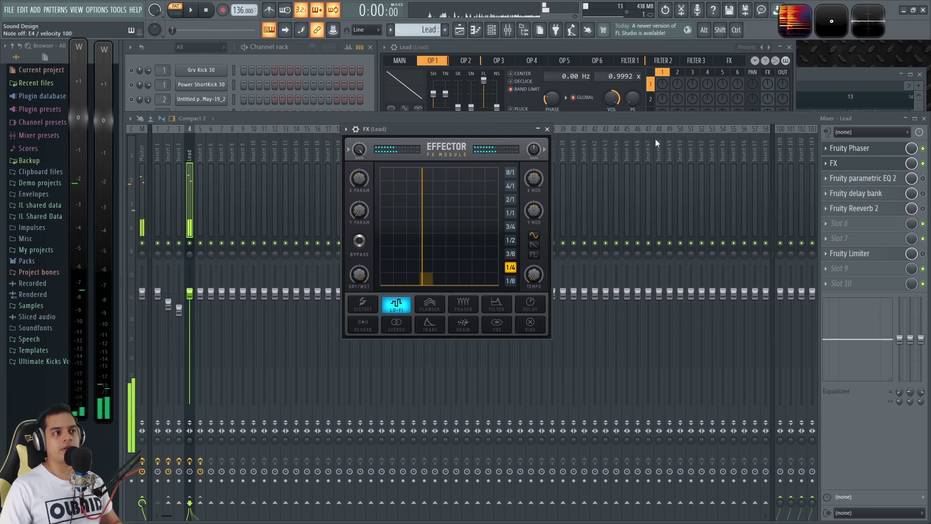
left_click(547, 129)
Step: Open the Lead track's Fruity parametric EQ 2, audition it, and adjust the cutoff of the band 1 high-pass filter
left_click(863, 178)
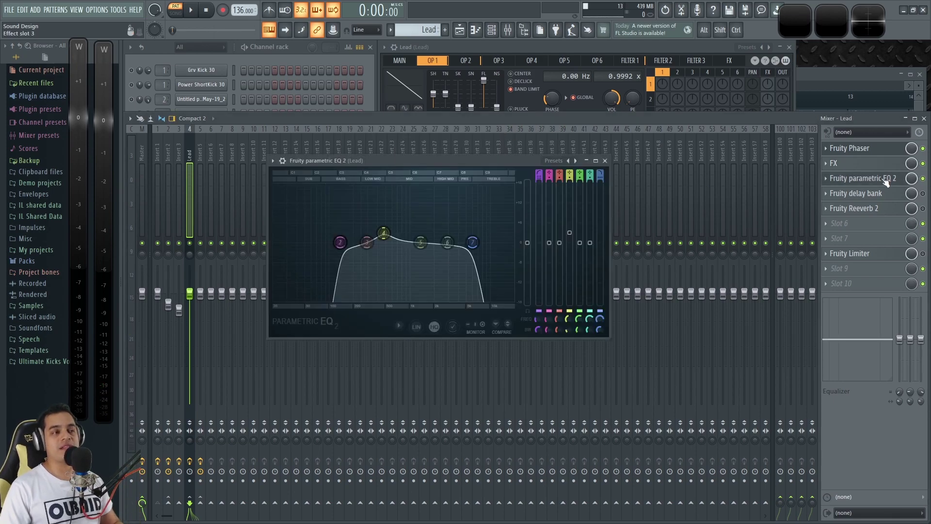
key("space")
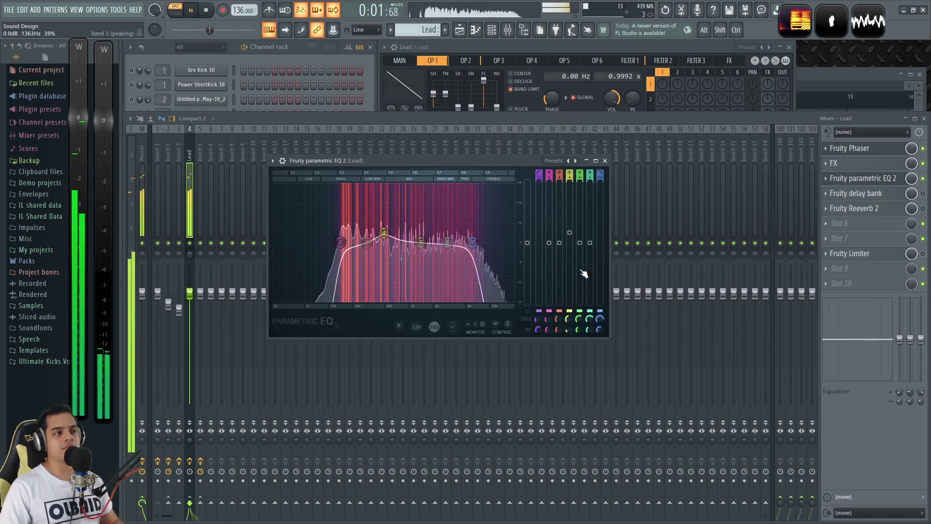
key("space")
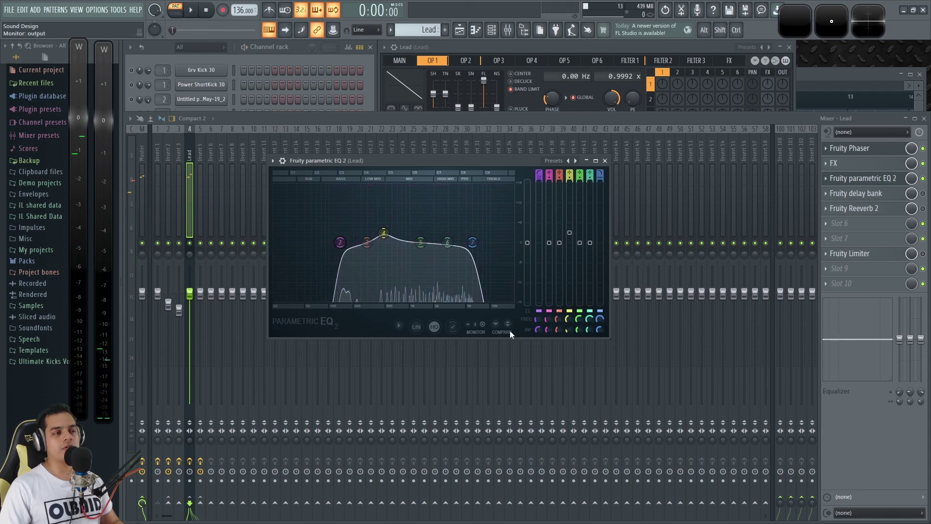
left_click_drag(335, 265, 346, 242)
key("space")
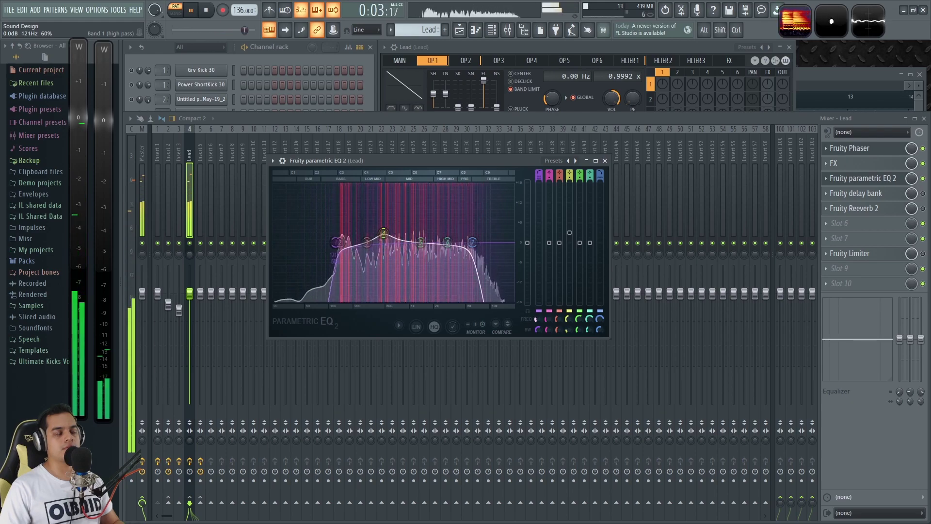
key("space")
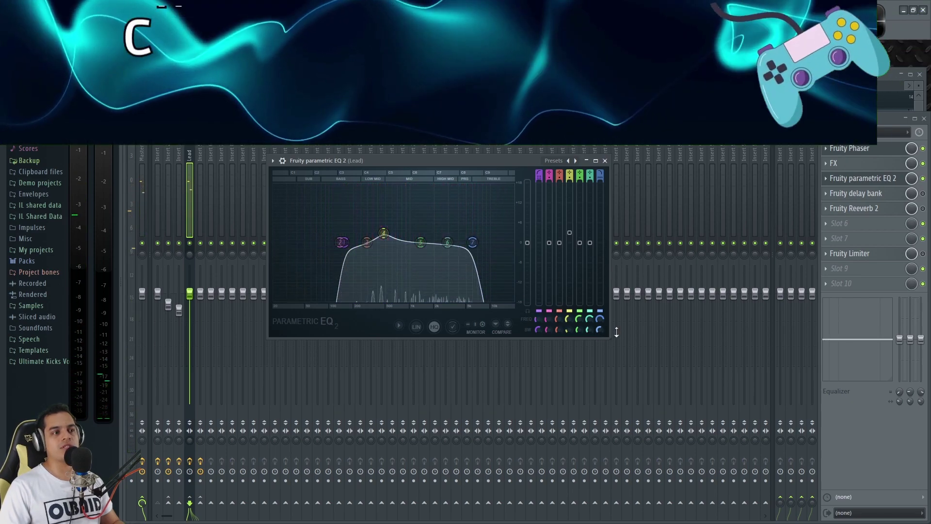
Step: Adjust the EQ's highest band, which cuts the top frequencies, while playing the lead, and close the equalizer
key("space")
mouse_move(475, 247)
left_mouse_down()
mouse_move(492, 243)
mouse_move(474, 242)
left_mouse_up()
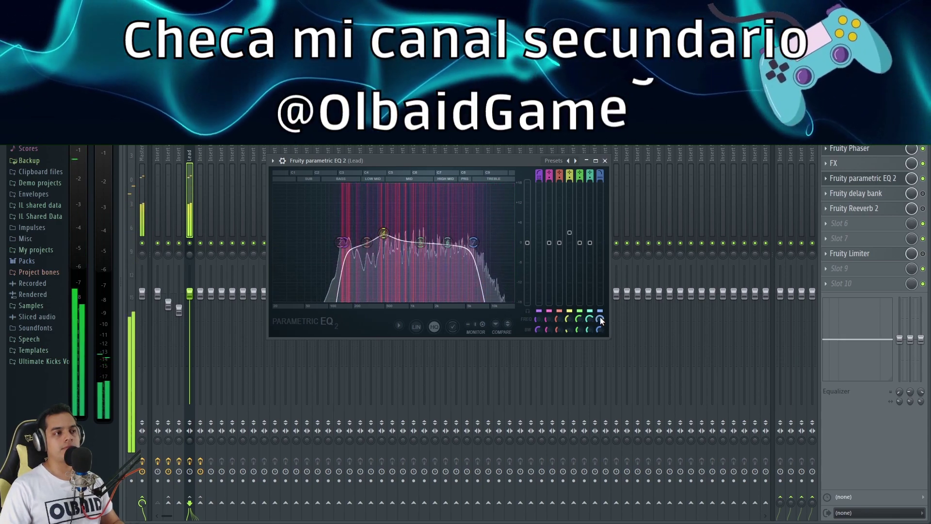
key("space")
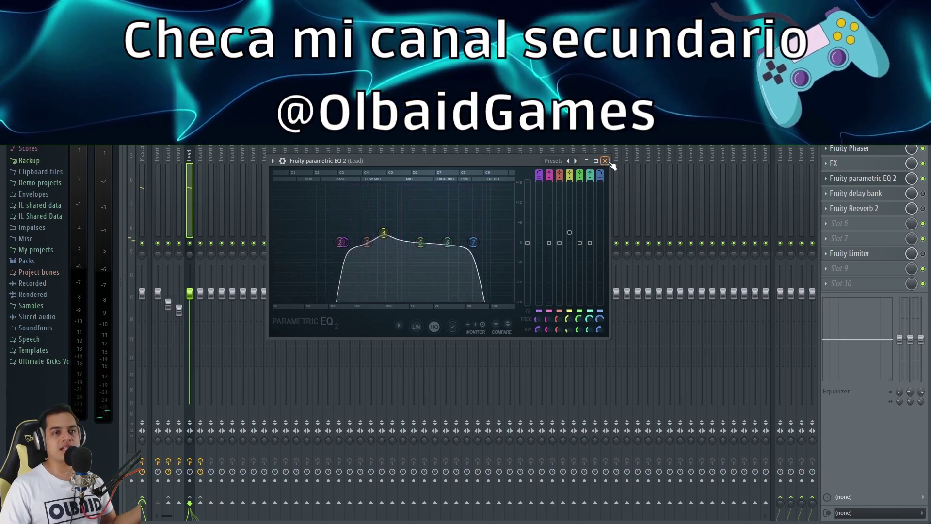
left_click(605, 161)
Step: Set Fruity delay bank's feedback mode to ping-pong on the Lead track, audition the delay, and close it
left_click(882, 194)
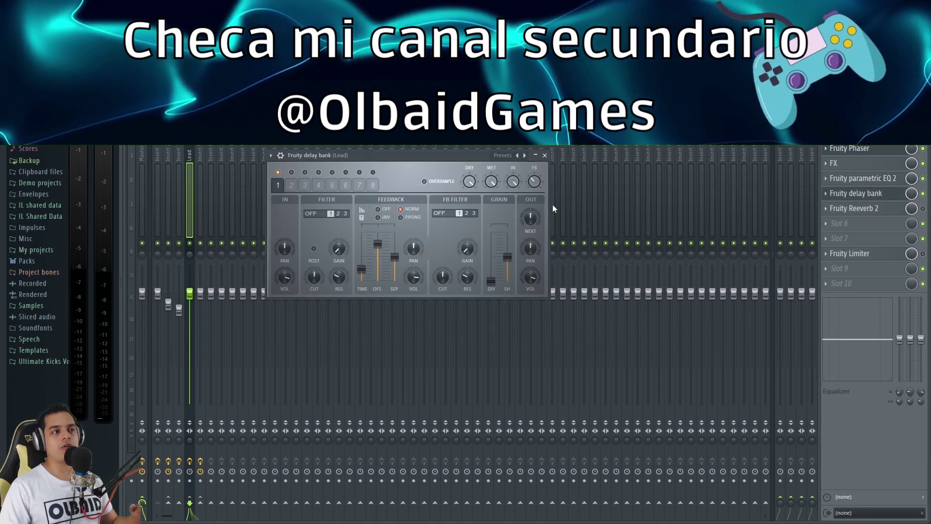
key("space")
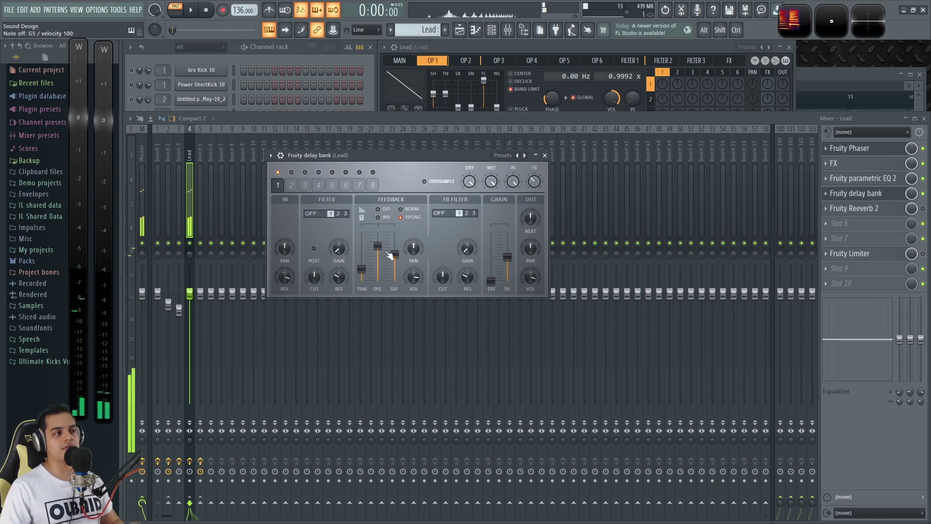
key("space")
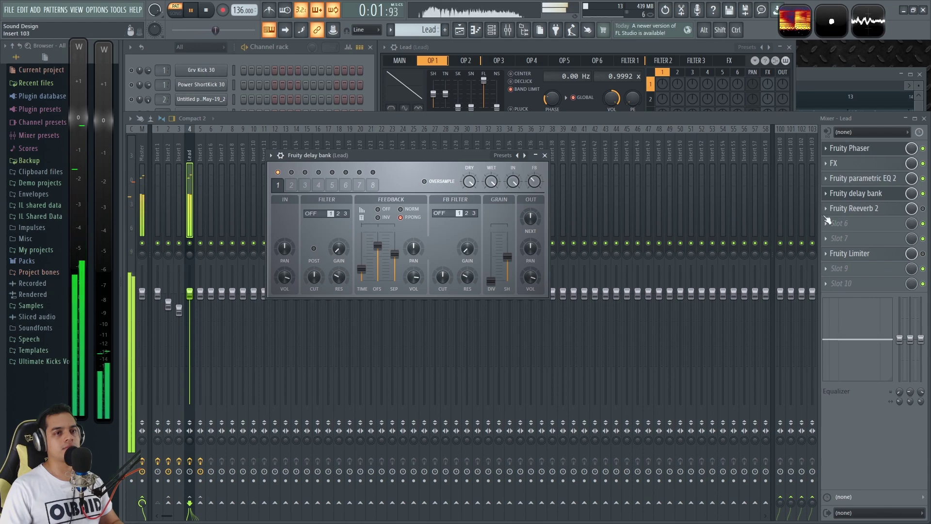
key("space")
left_click(856, 193)
Step: Open and enable Fruity Reeverb 2 on the Lead track, audition the reverb, and close it
left_click(858, 208)
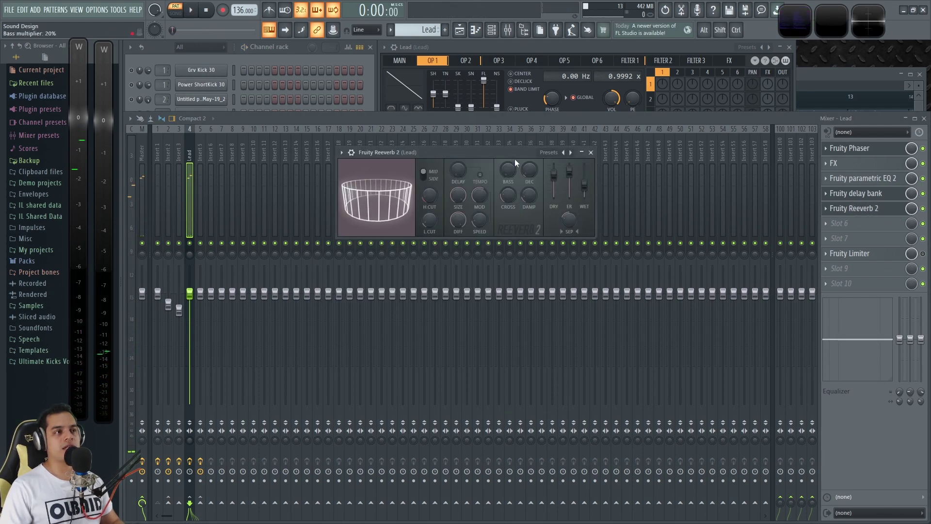
key("space")
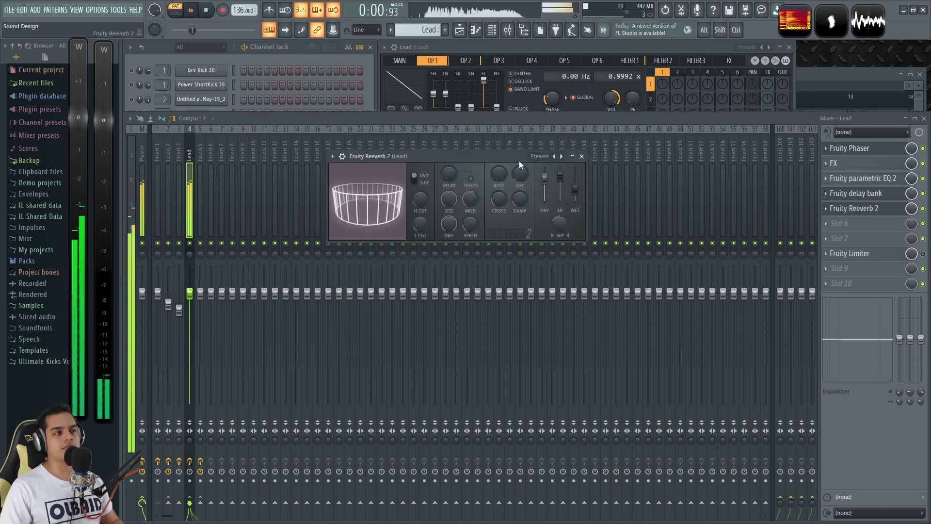
left_click_drag(519, 157, 506, 168)
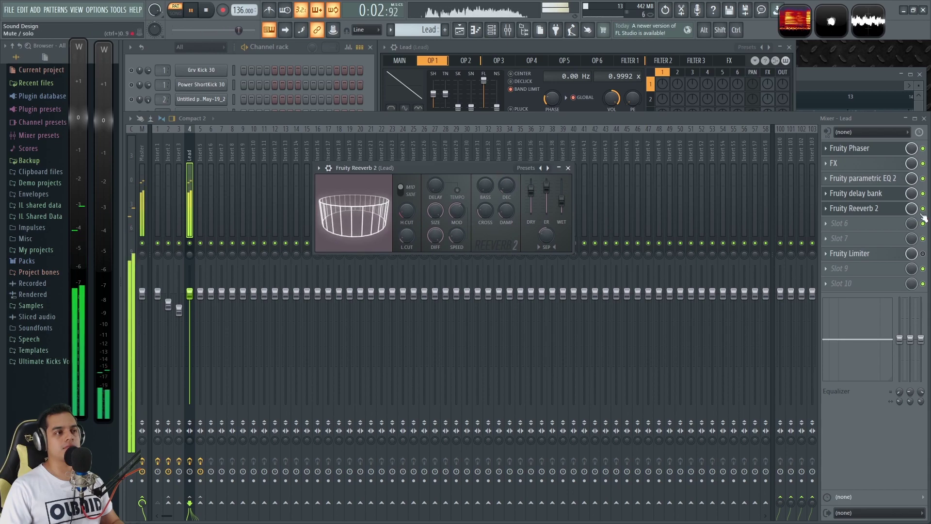
key("space")
key("Escape")
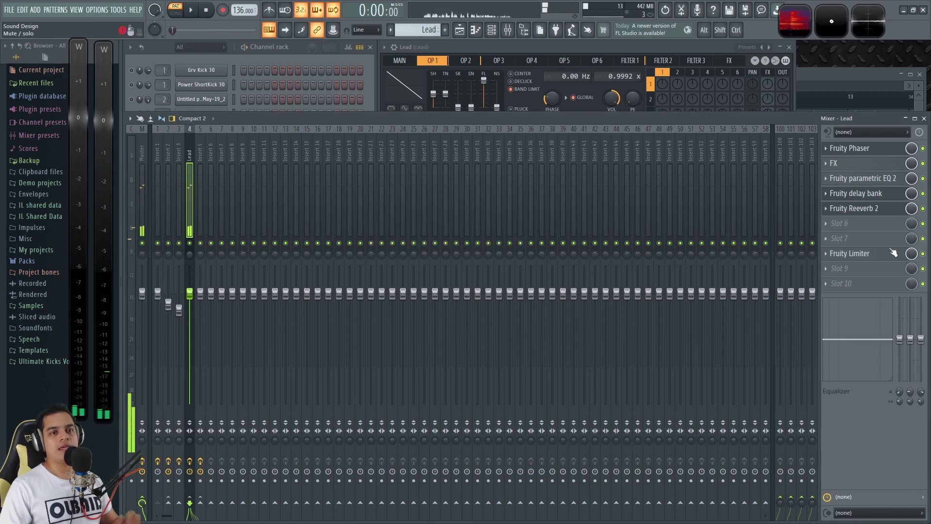
Step: Enable the Lead track's Fruity Limiter and open its compressor settings beside the effects list
left_click(863, 257)
left_click_drag(410, 124, 483, 148)
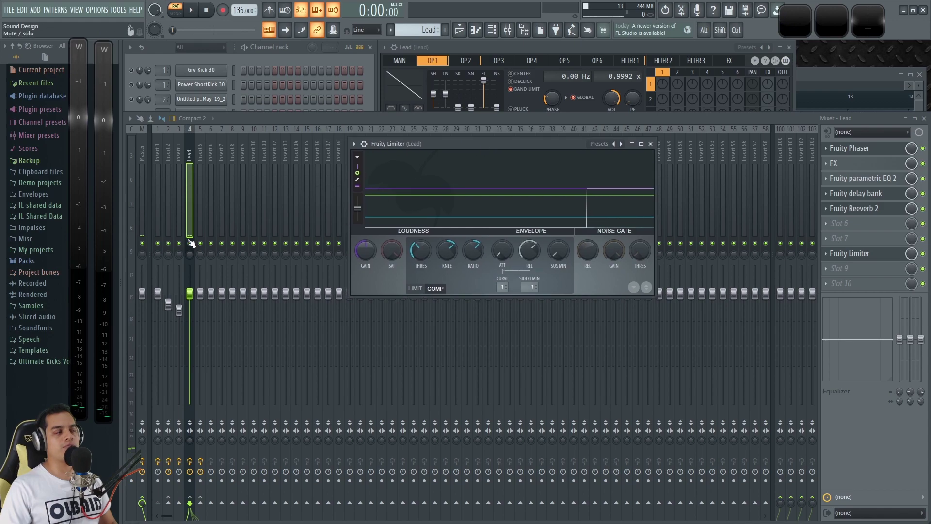
Step: Select the kick channels in the channel rack, audition the kick with the processed lead, and solo the Default channel again
left_click(233, 71)
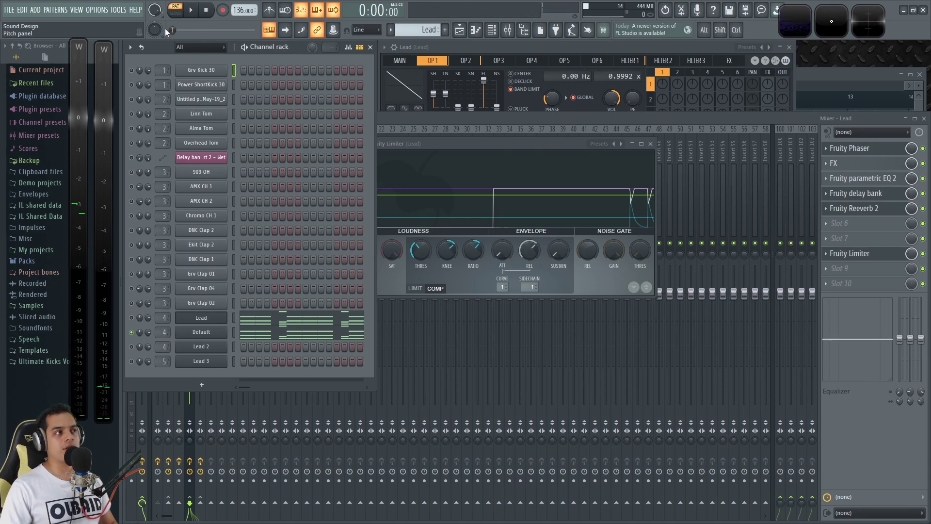
key("space")
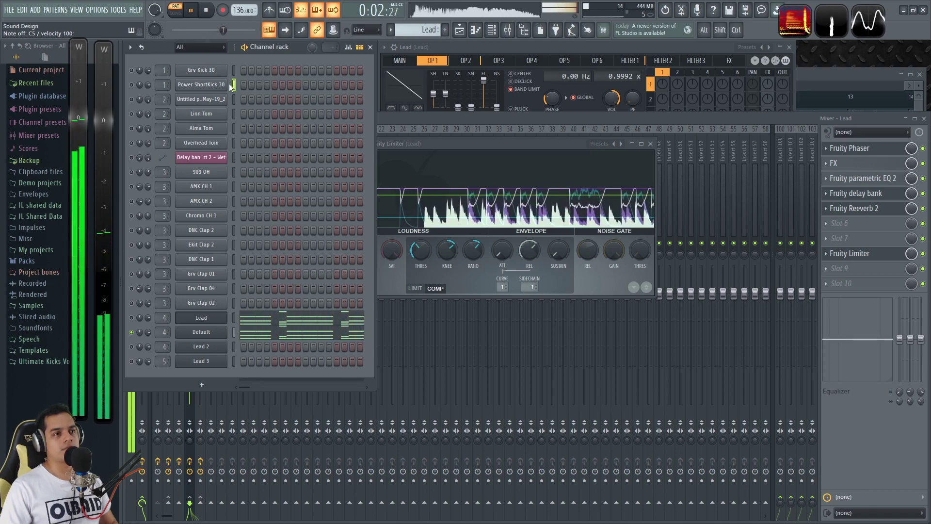
key("space")
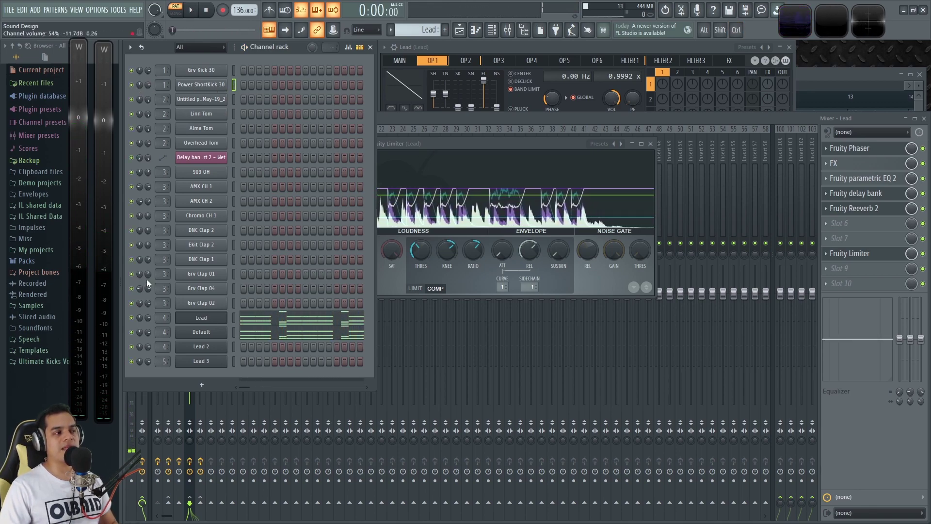
left_click(131, 332, "ctrl")
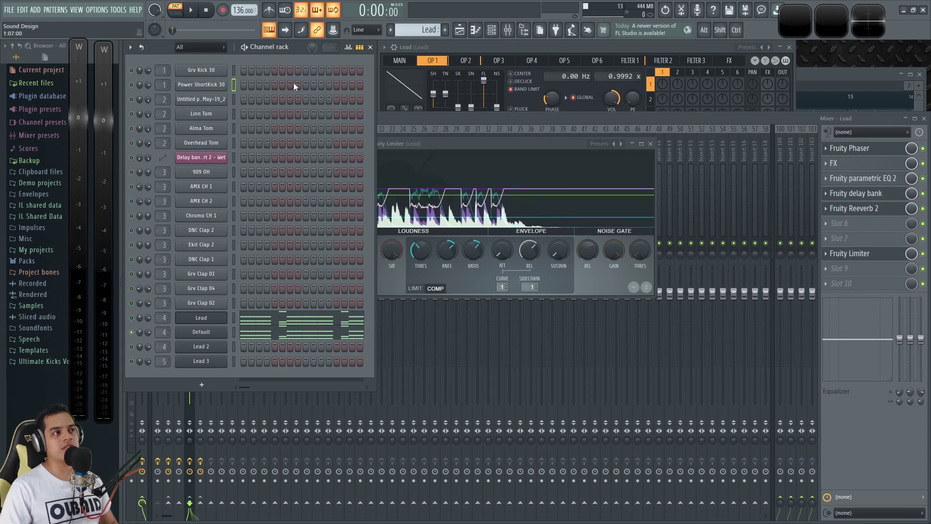
Step: Compare the Default channel with the original Lead channel by soloing Lead during playback, and save the project
key("space")
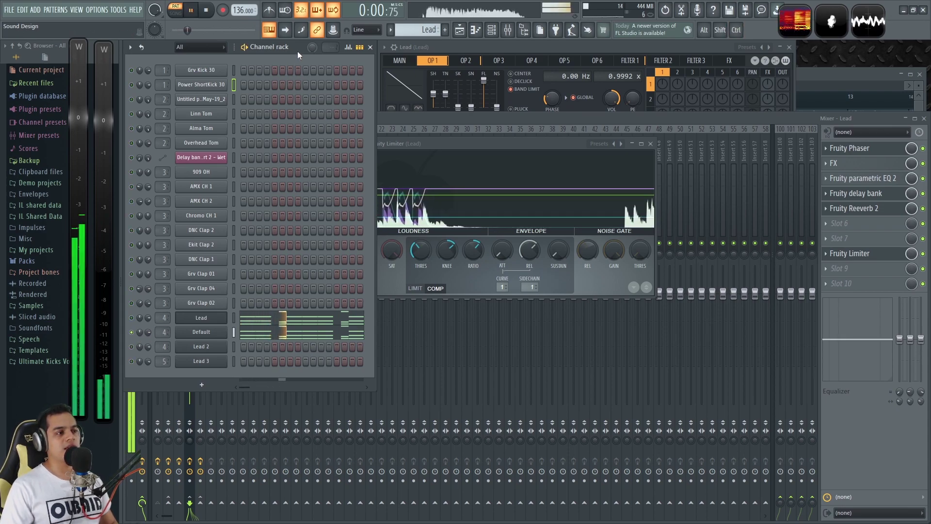
left_click(131, 318)
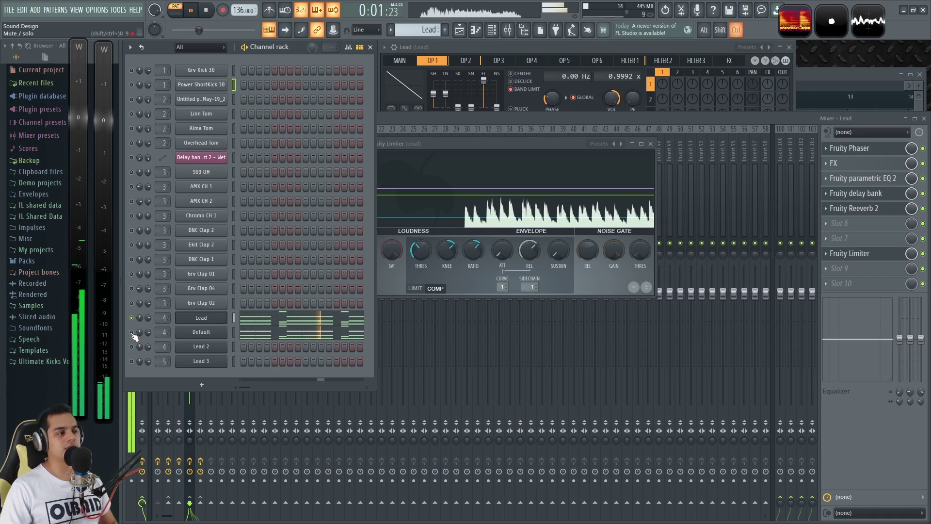
key("space")
key("ctrl+s")
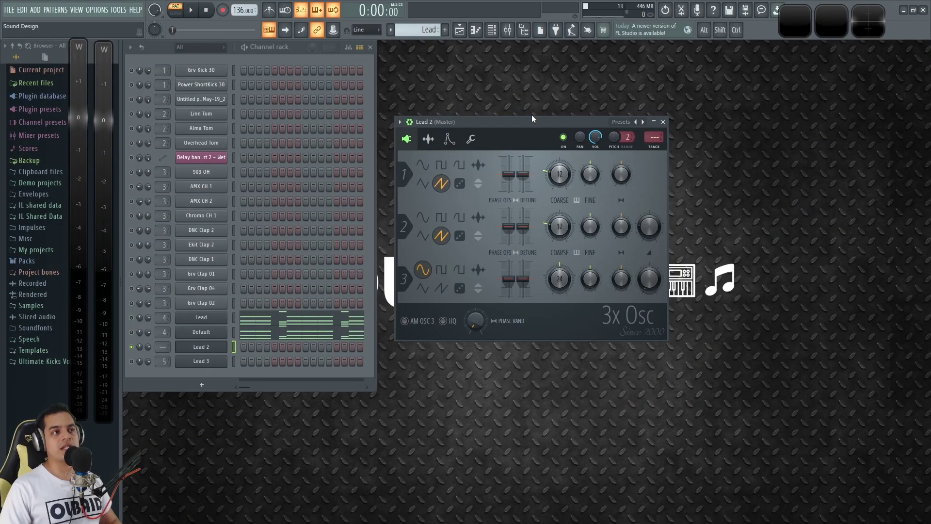
Step: In Lead 2's 3x Osc, nudge oscillator 2's stereo detune upward and adjust the stereo phase randomness
left_click_drag(531, 115, 533, 162)
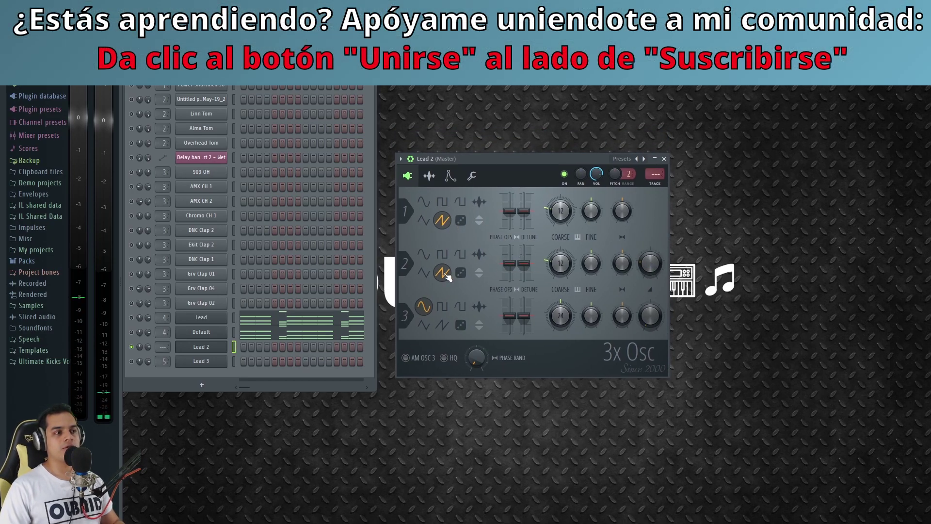
left_click_drag(531, 159, 557, 124)
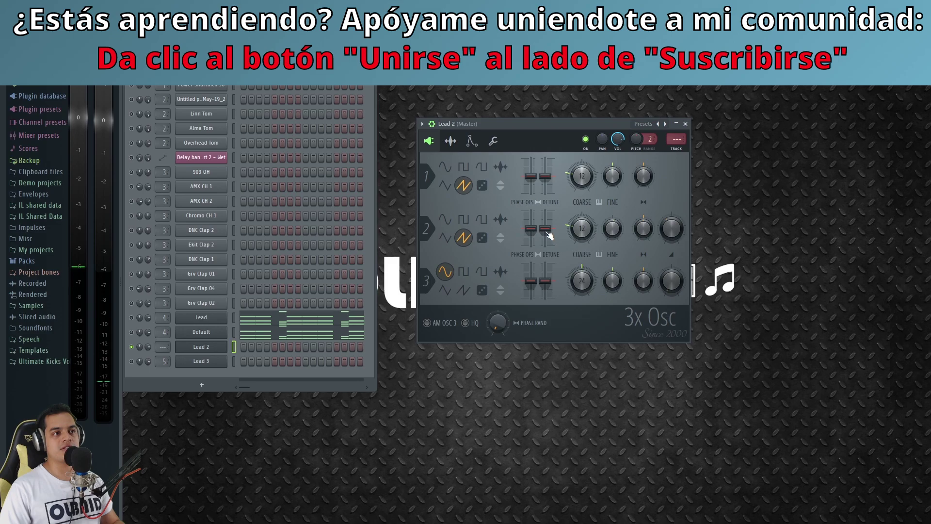
left_click_drag(550, 236, 550, 233)
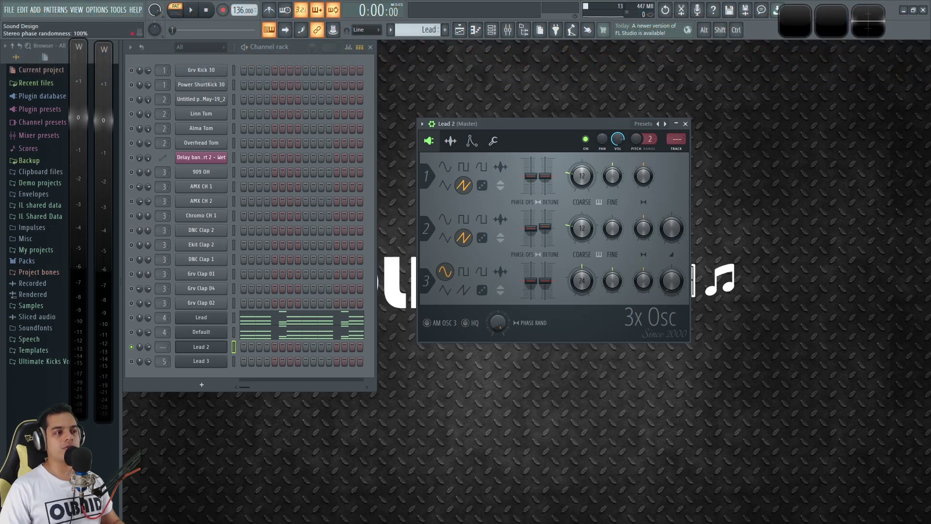
mouse_move(499, 321)
left_mouse_down()
mouse_move(499, 332)
mouse_move(499, 322)
left_mouse_up()
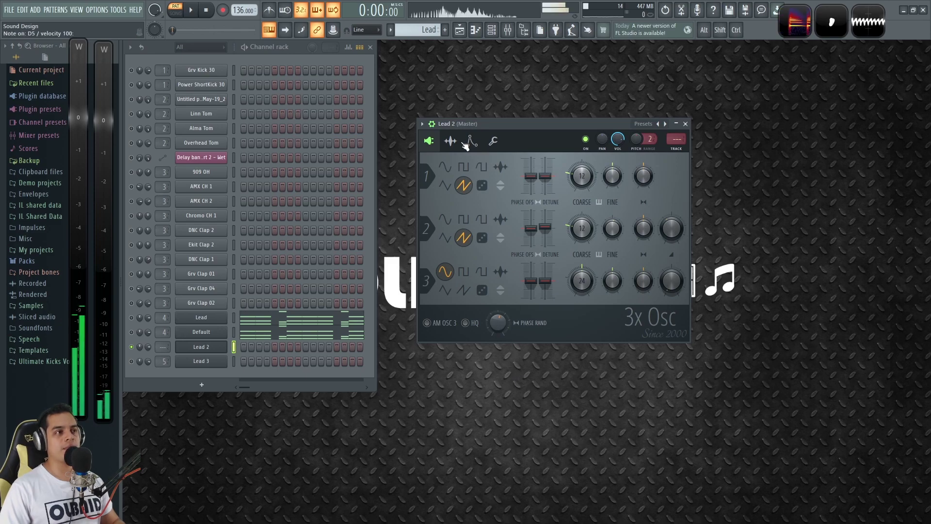
Step: Display Lead 2's Mod X envelope and play its notes in Pattern 6
left_click(471, 140)
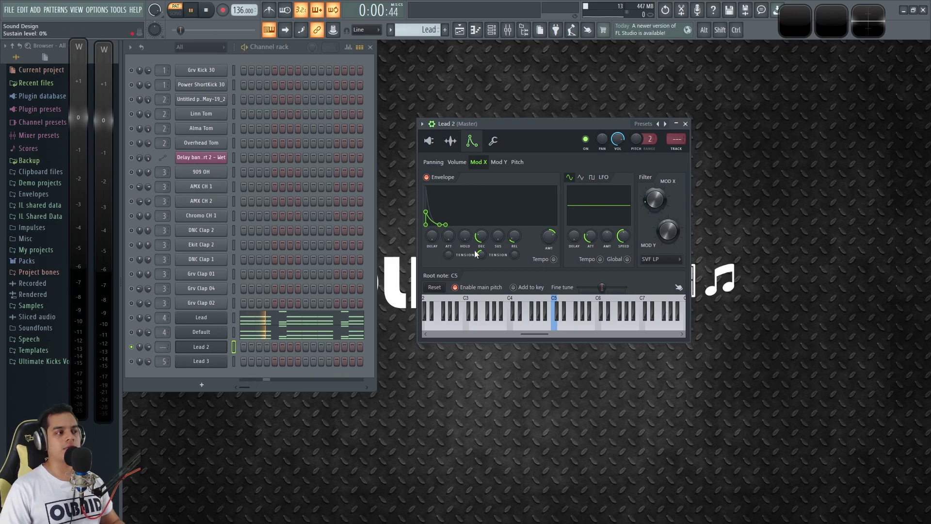
left_click(294, 48)
key("KP_Add")
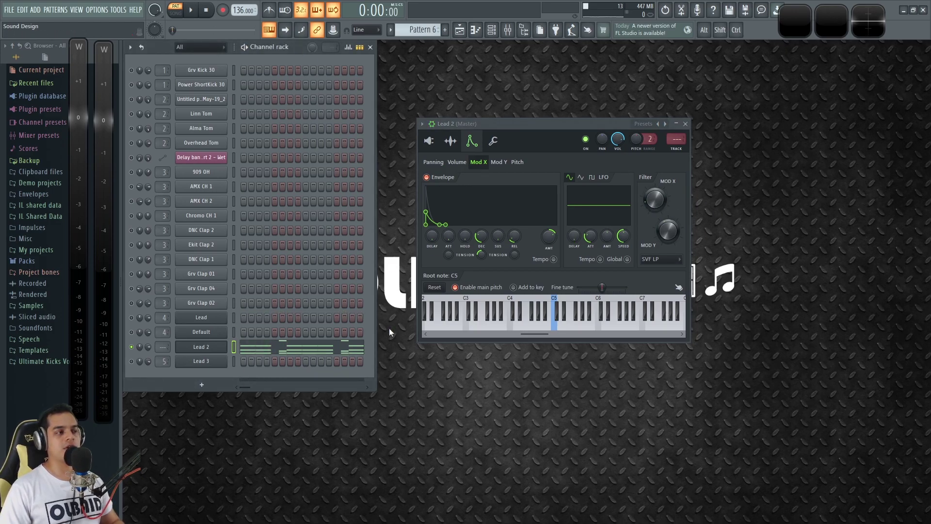
key("space")
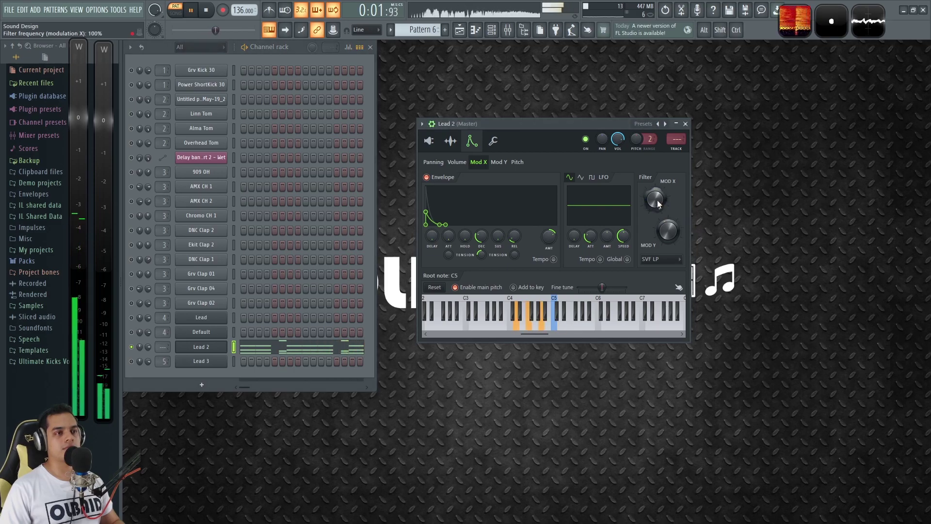
Step: Audition Lead 2's Mod X filter cutoff and raise its Mod Y filter bandwidth to 63%
left_click_drag(653, 207, 654, 214)
key("space")
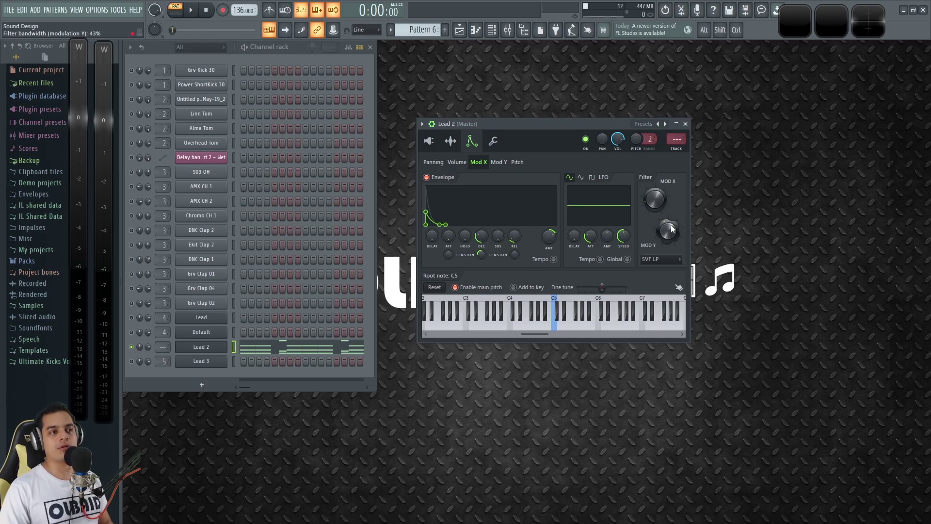
key("space")
mouse_move(671, 232)
left_mouse_down()
mouse_move(671, 209)
mouse_move(672, 232)
left_mouse_up()
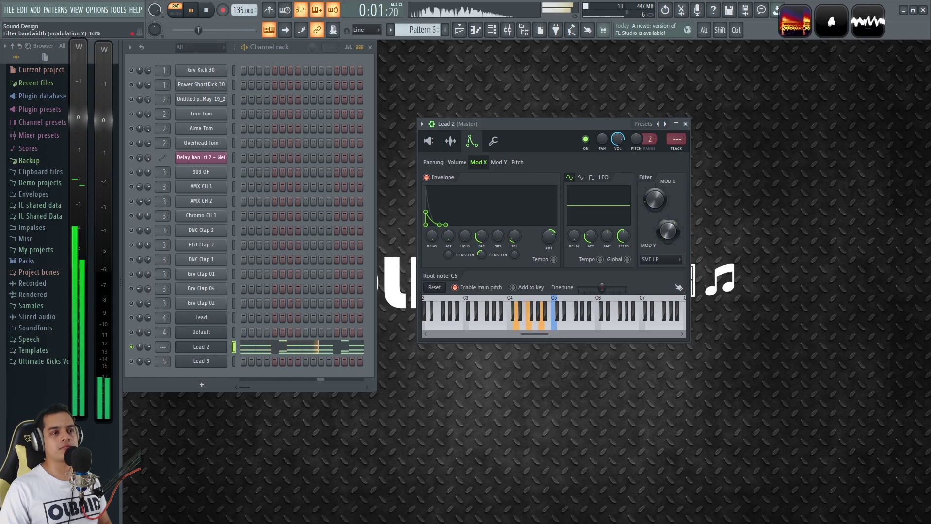
key("space")
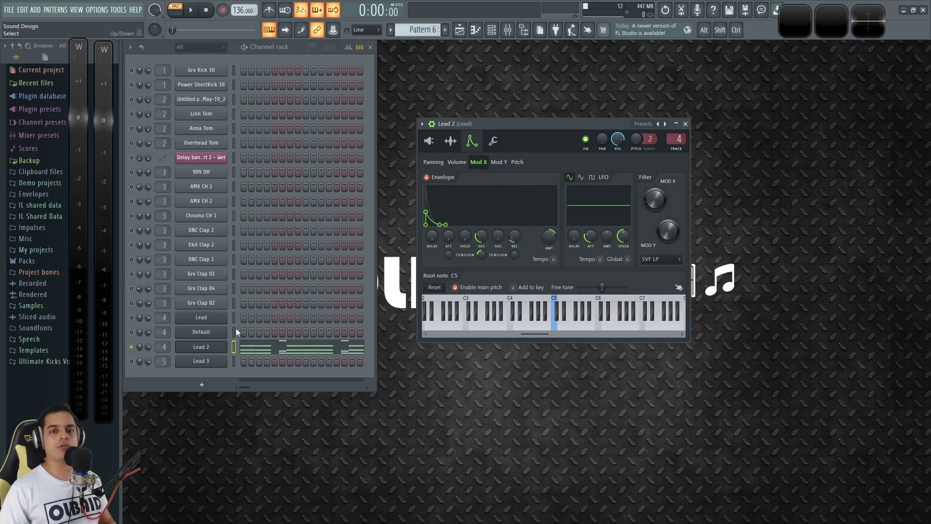
Step: Audition Lead 2 through the Lead mixer effects while adjusting its Mod X filter cutoff
key("space")
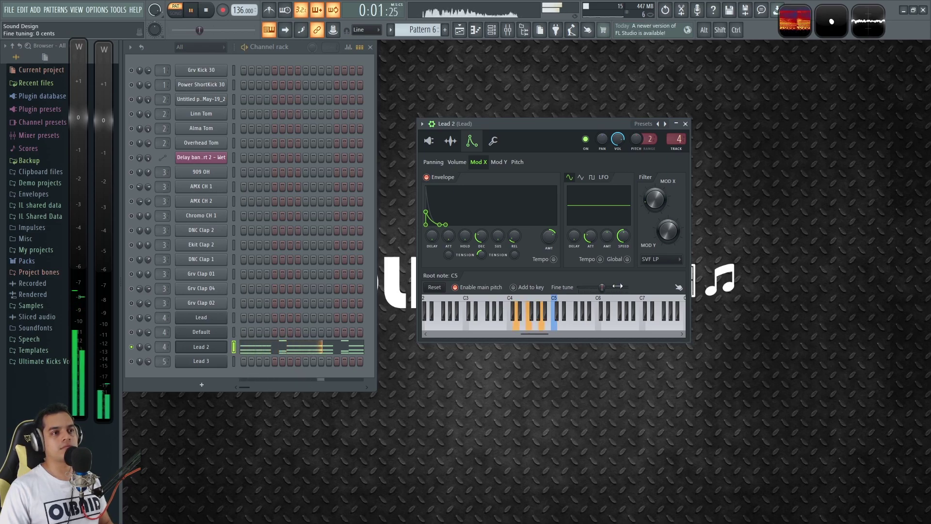
left_click_drag(658, 211, 658, 199)
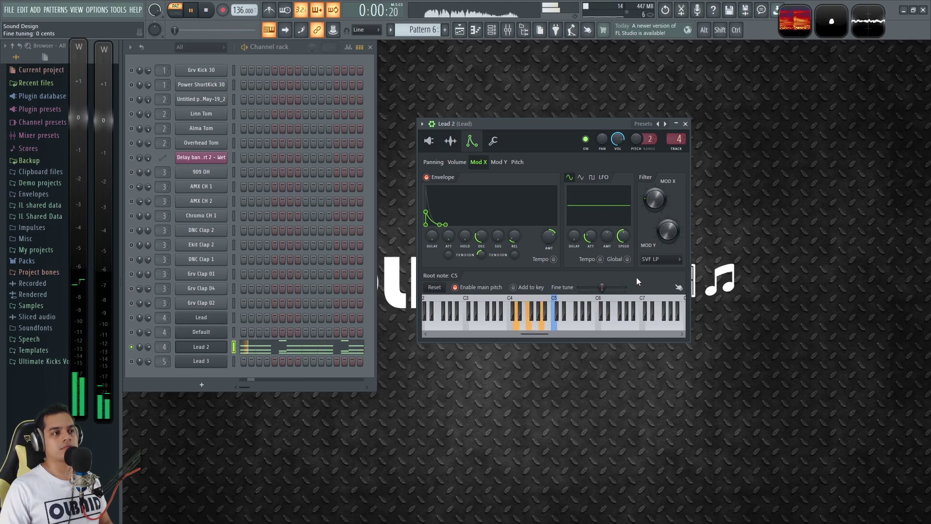
key("space")
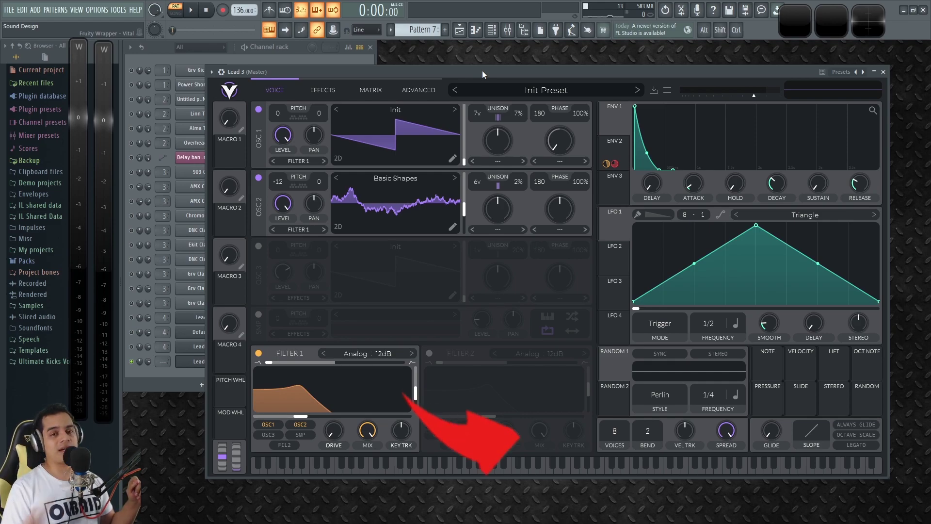
Step: Turn off Distortion, Reverb, EQ, Compressor, Delay and Filter among the effects of Lead 3's Vital instance
mouse_move(564, 71)
left_mouse_down()
mouse_move(548, 89)
mouse_move(566, 69)
left_mouse_up()
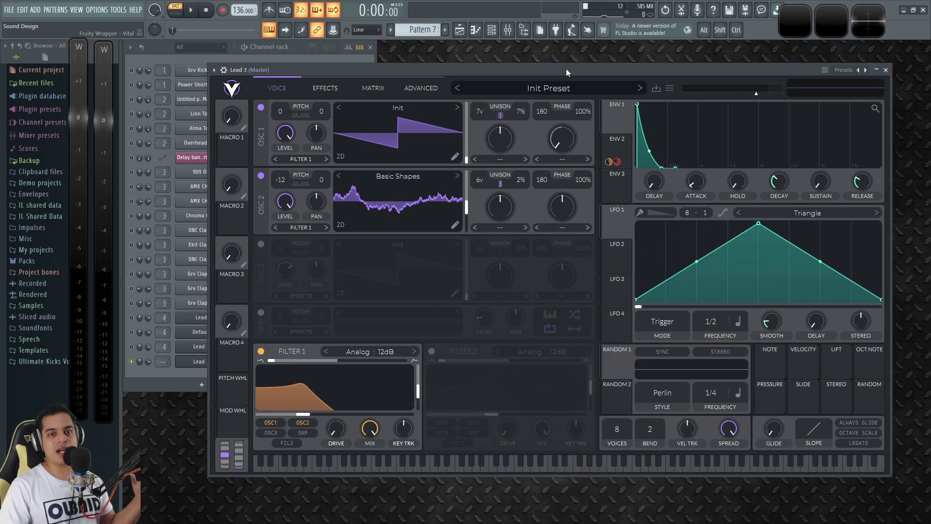
left_click_drag(475, 72, 458, 65)
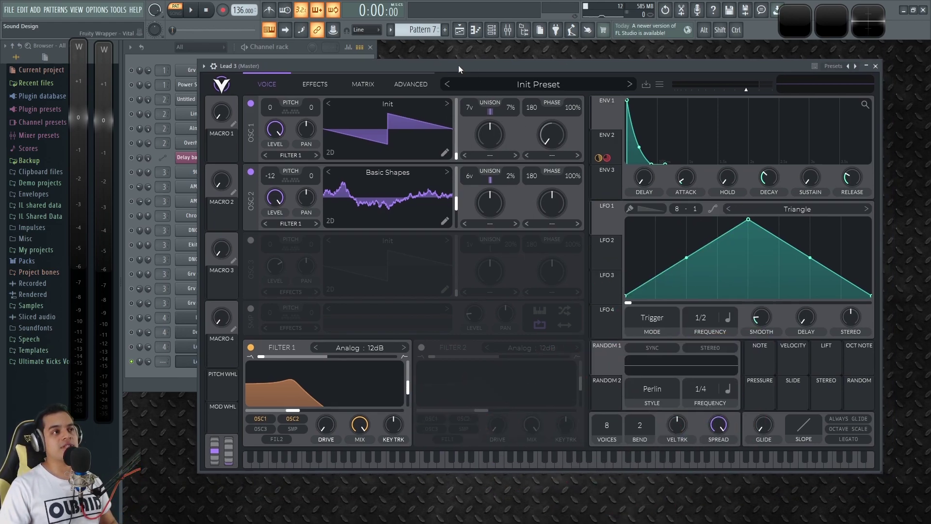
left_click(309, 82)
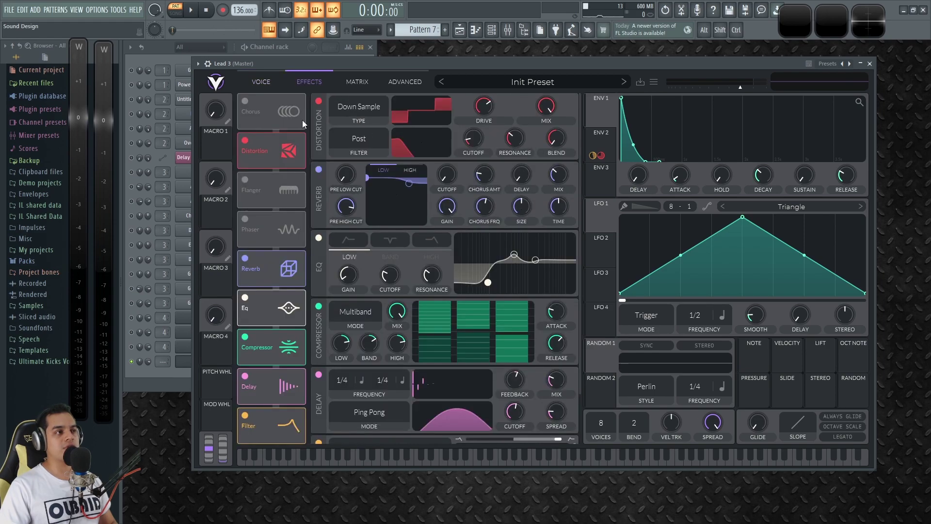
left_click(318, 101)
left_click(319, 169)
left_click(319, 238)
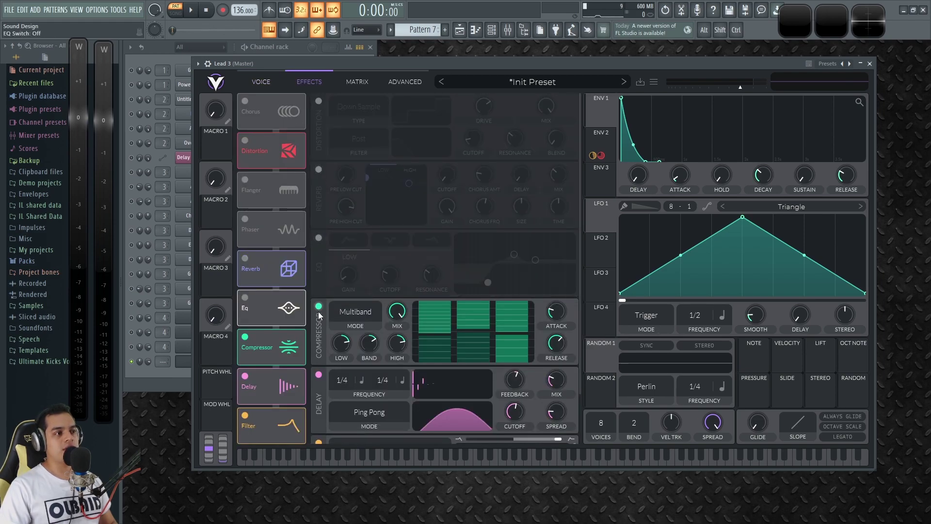
left_click(319, 307)
left_click(319, 375)
scroll(325, 354, "down", 2)
left_click(318, 386)
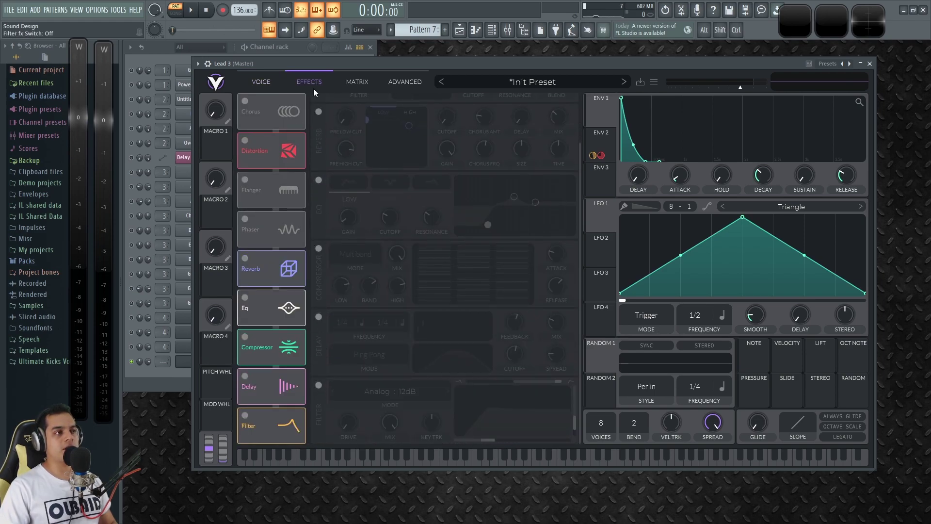
Step: Switch off oscillator 2 and Filter 1 in Vital's voice section to isolate oscillator 1
left_click(261, 82)
left_click(245, 169)
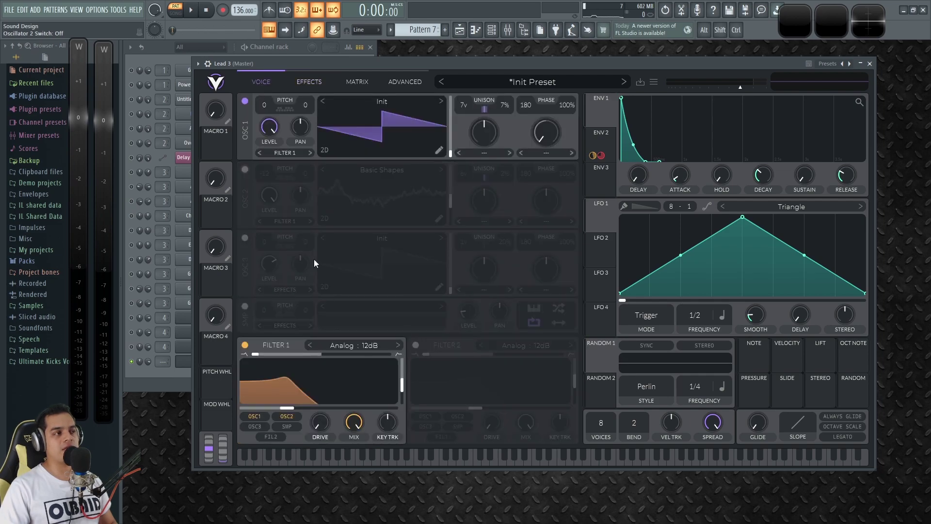
left_click(245, 345)
Step: Audition oscillator 1 at 4% unison detune, comparing 1 voice against 7 voices, and keep 7 voices
key("x")
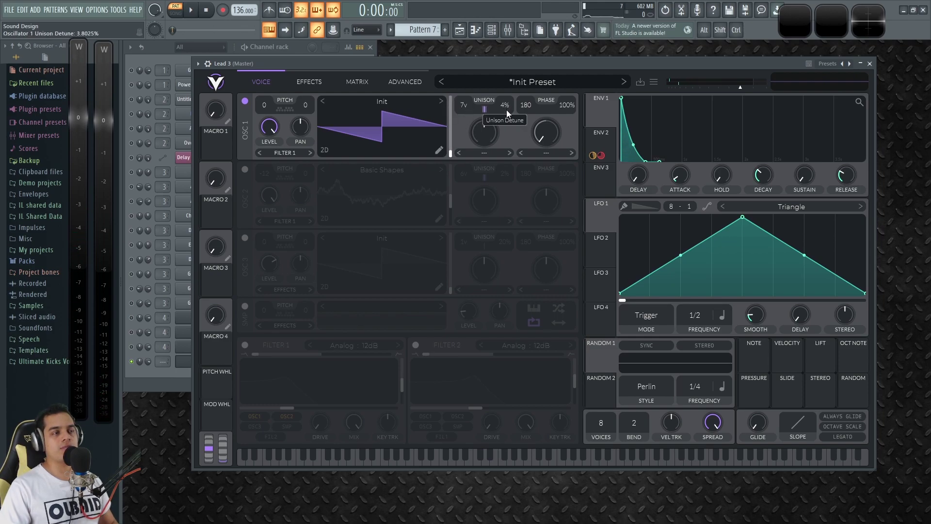
key("x")
left_click_drag(464, 107, 468, 241)
key("x")
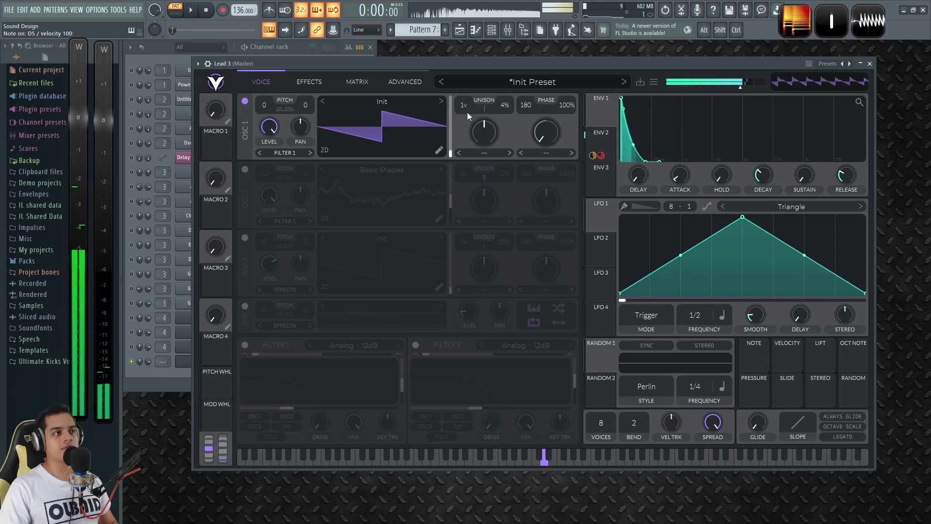
left_click_drag(463, 90, 470, 73)
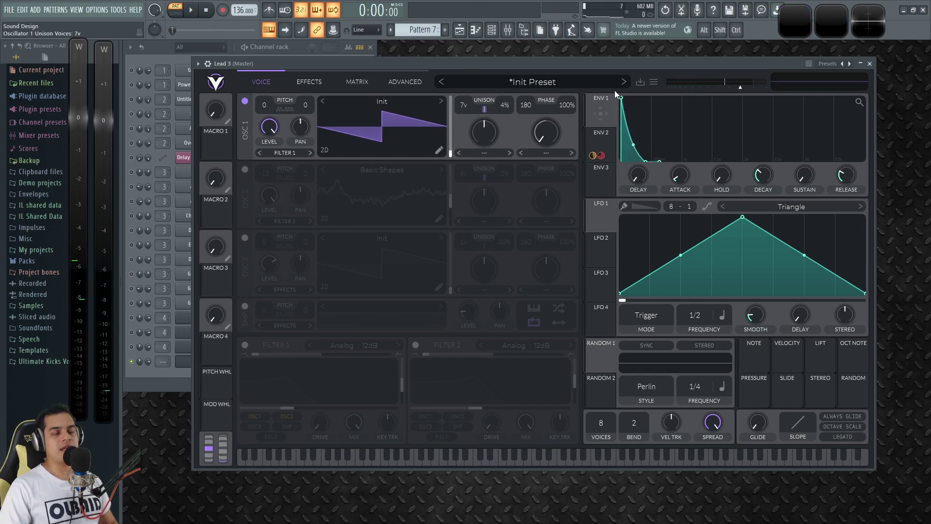
Step: Enable oscillator 2 and select the third keyframe of its Basic Shapes wavetable for editing
left_click(245, 169)
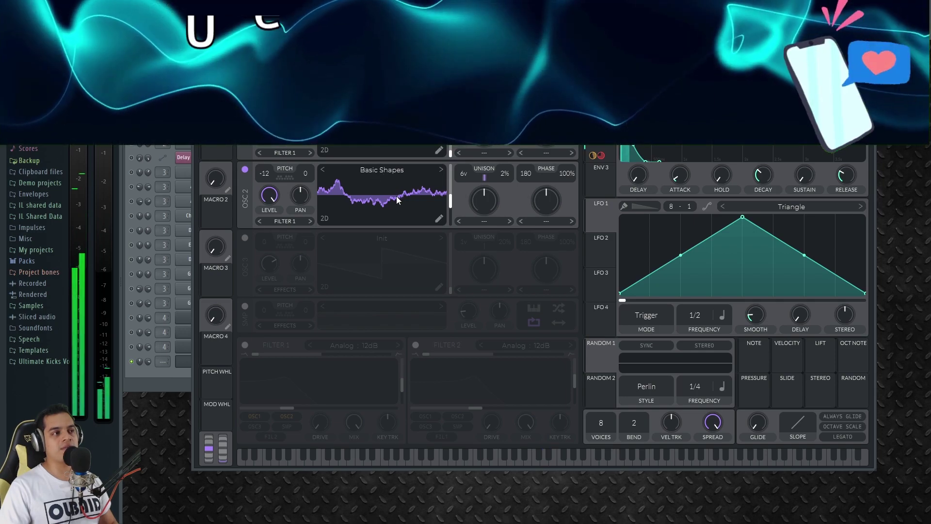
left_click(440, 218)
left_click(495, 367)
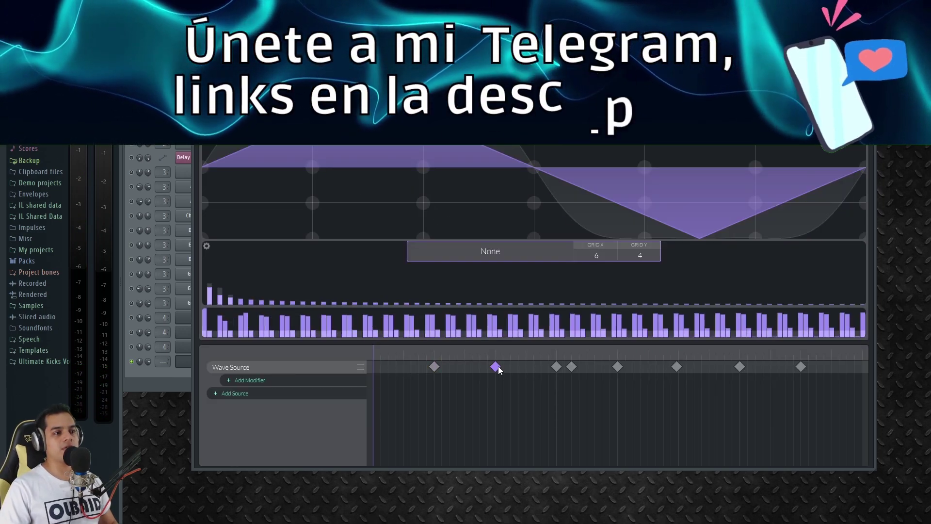
left_click(557, 367)
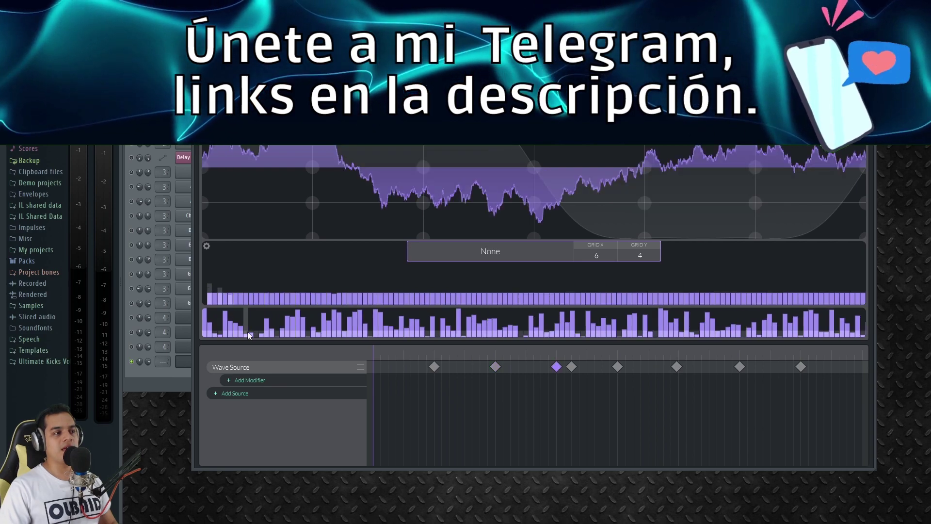
Step: Randomize the selected keyframe's harmonic phases three times and set oscillator 2's wave frame to about 102
right_click(283, 327)
left_click(304, 389)
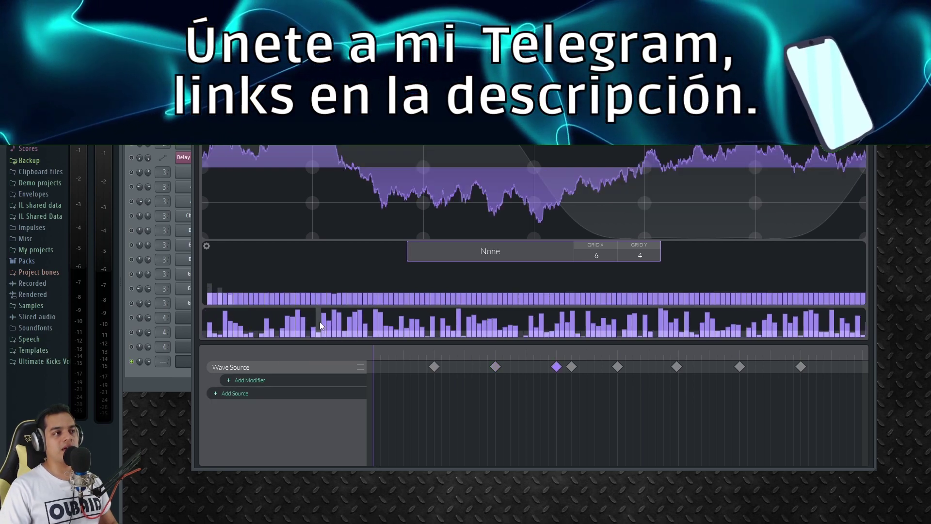
right_click(297, 326)
left_click(325, 390)
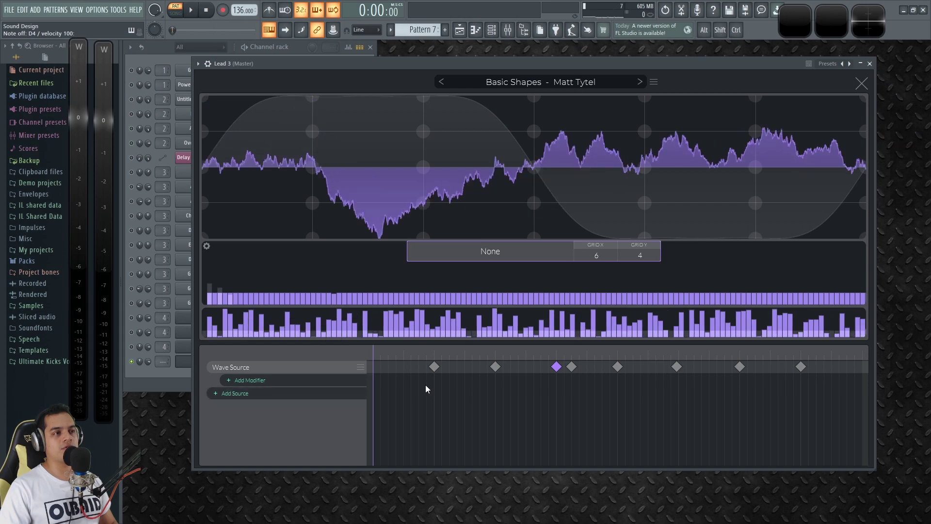
right_click(295, 321)
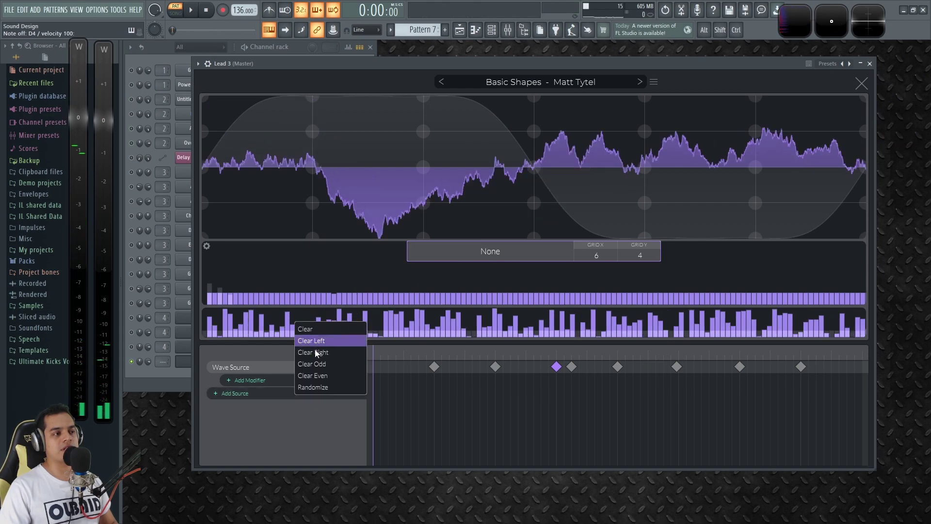
left_click(314, 386)
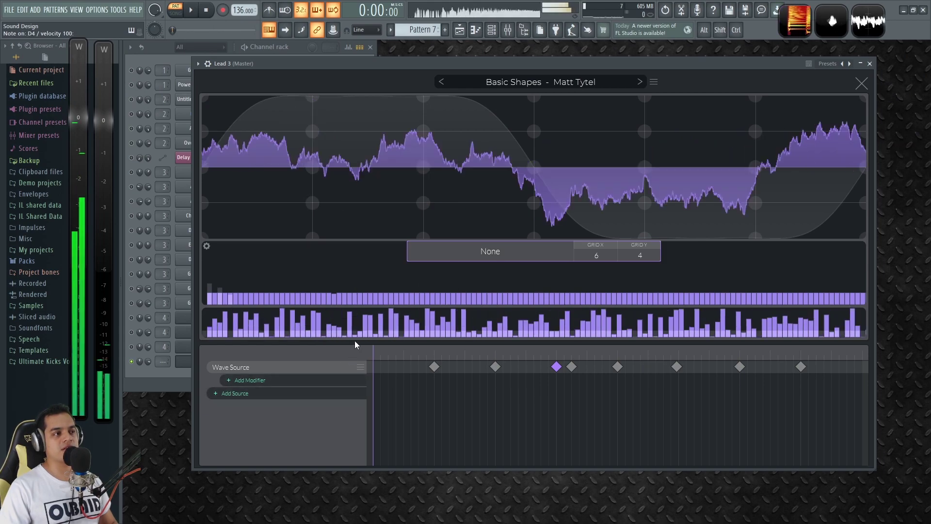
left_click(863, 84)
left_click_drag(450, 221, 464, 207)
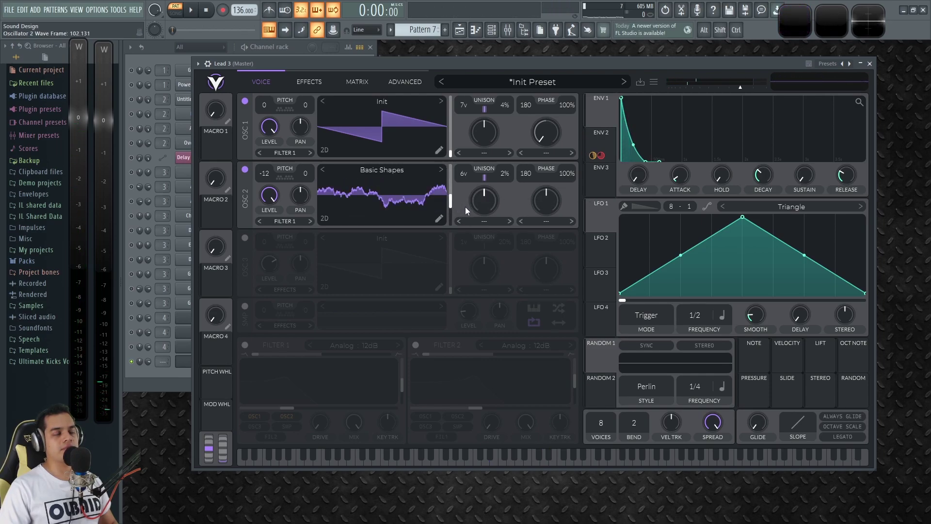
Step: Switch Filter 1 back on and audition Envelope 2's decay on it with the sustain set to 0
left_click(245, 345)
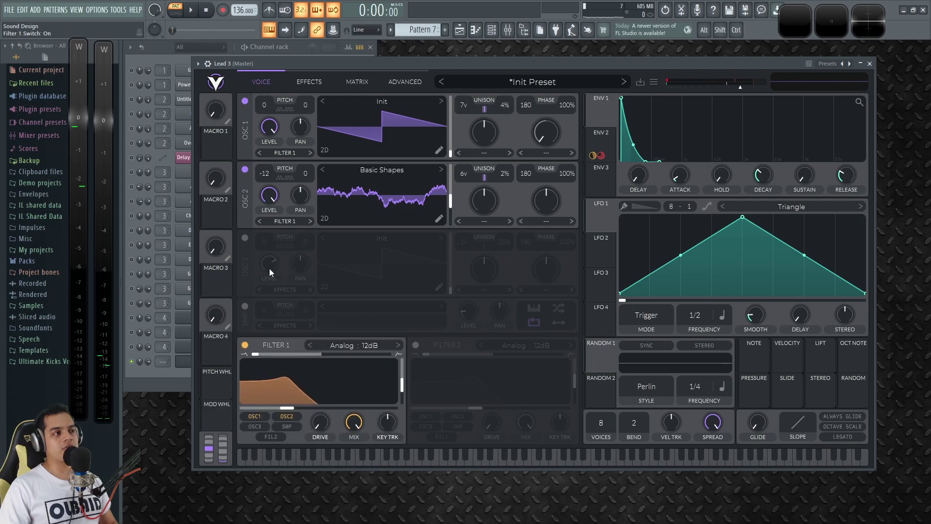
left_click(602, 152)
key("space")
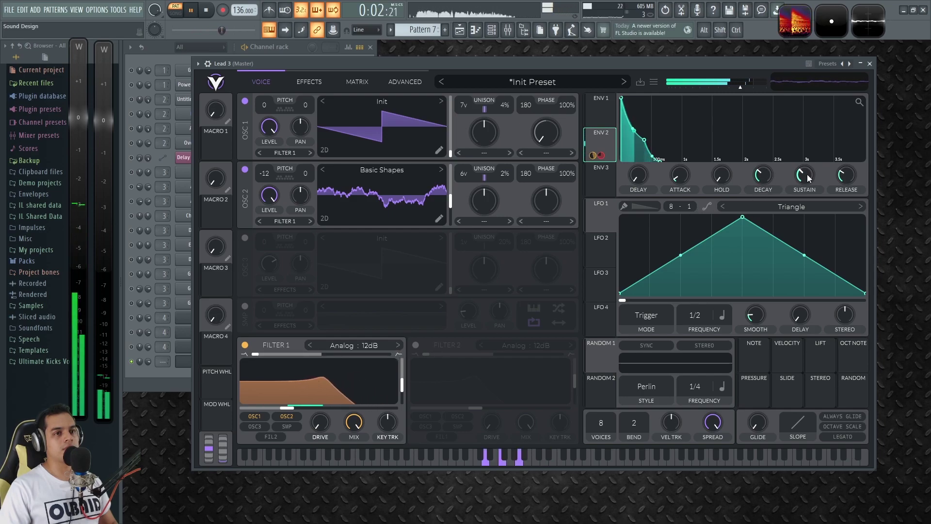
left_click_drag(804, 176, 807, 216)
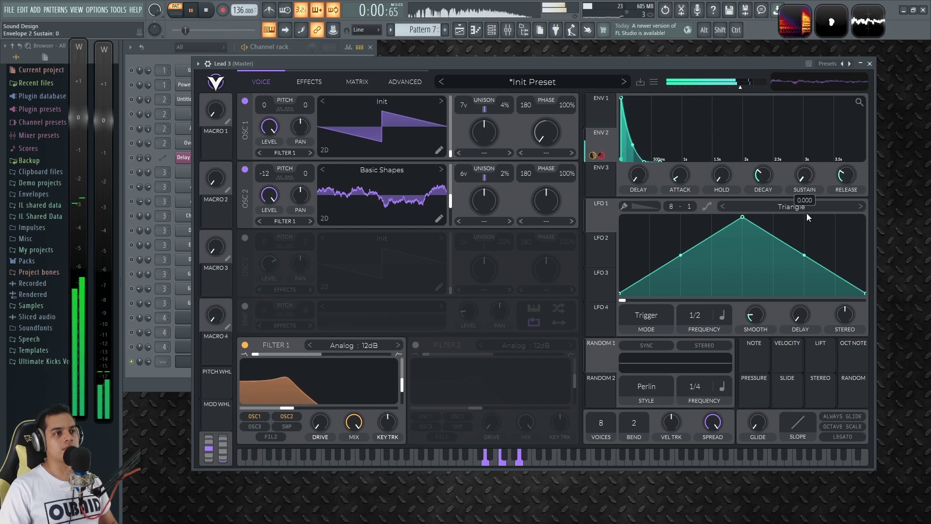
mouse_move(763, 175)
left_mouse_down()
mouse_move(764, 167)
mouse_move(772, 180)
left_mouse_up()
key("space")
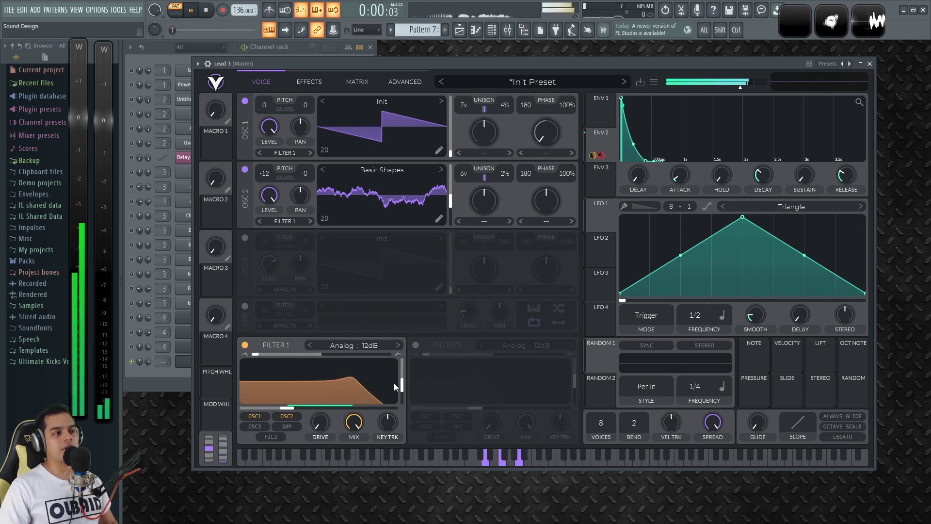
Step: Audition Filter 1 at 0% and at higher resonance during pattern playback, and set its resonance to about 24%
left_click_drag(402, 387, 400, 415)
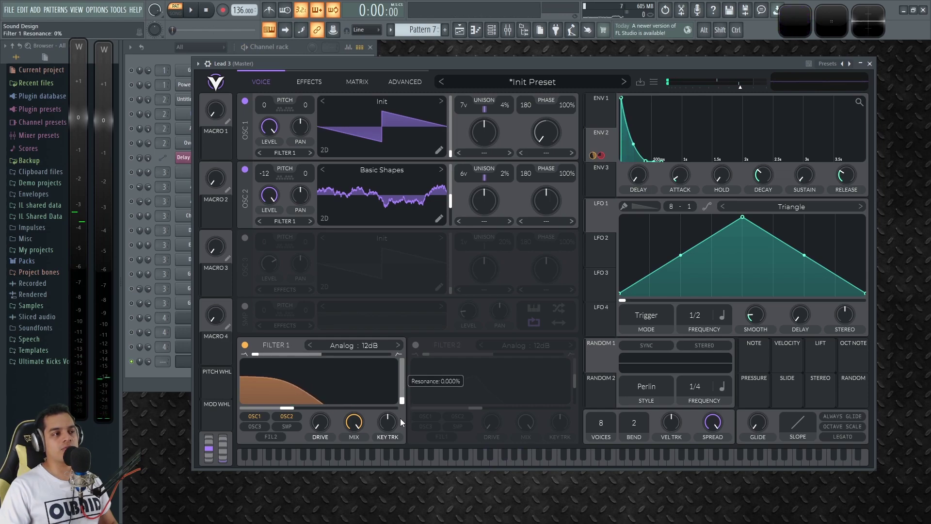
key("space")
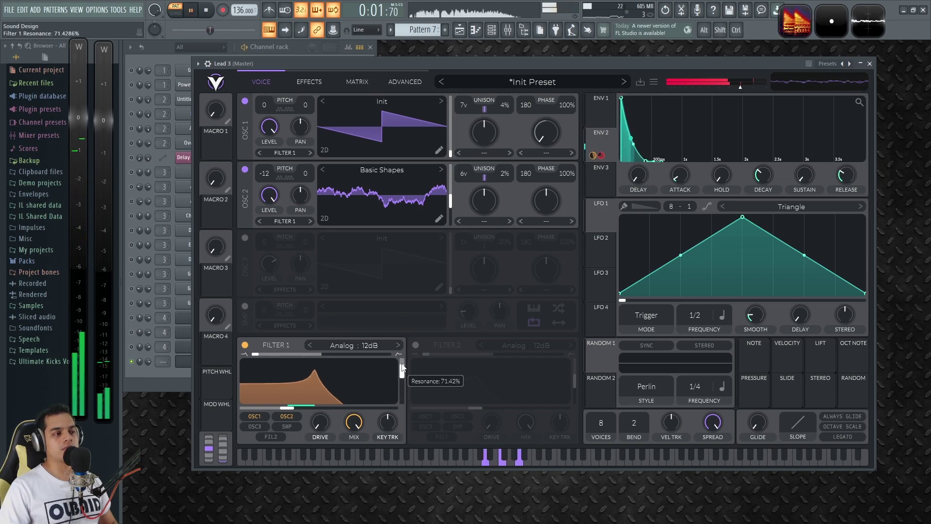
left_click_drag(401, 403, 406, 387)
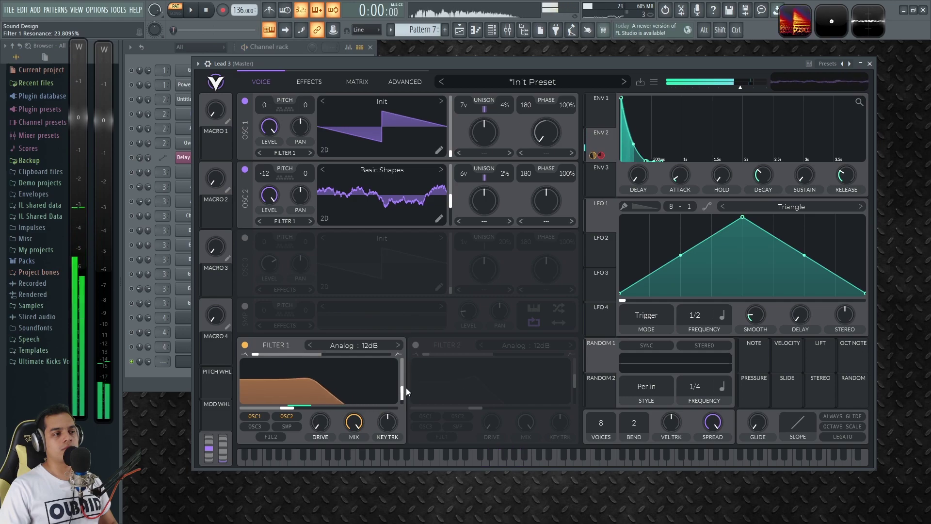
key("space")
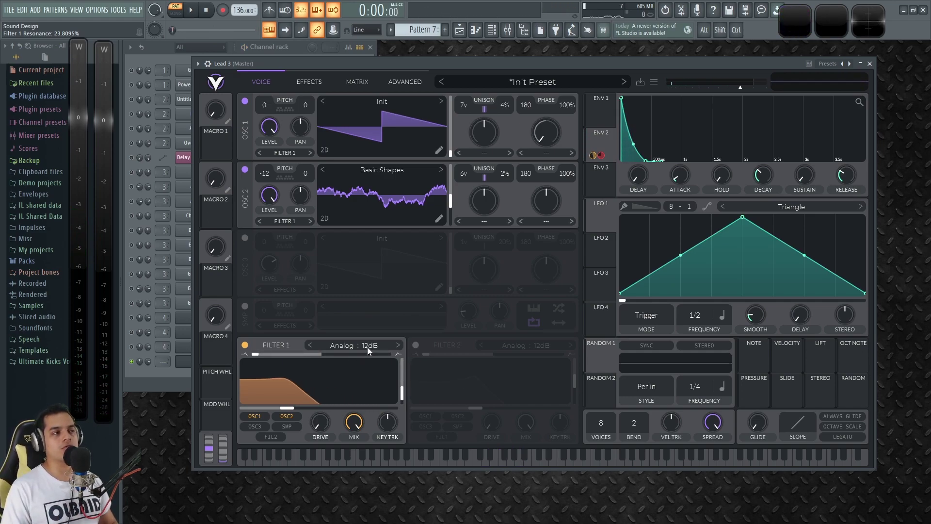
Step: Enable the Down Sample distortion in Vital's effects and audition its mix and drive
left_click(310, 82)
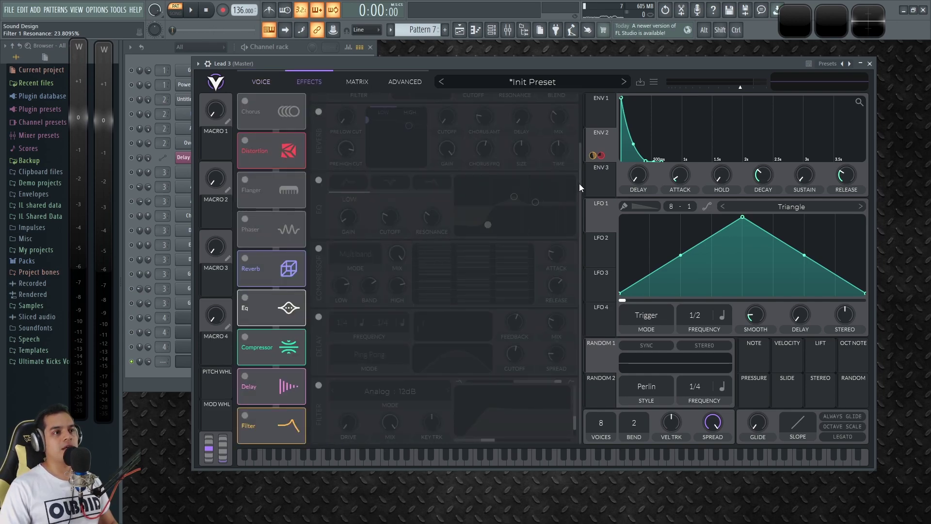
left_click_drag(583, 181, 579, 148)
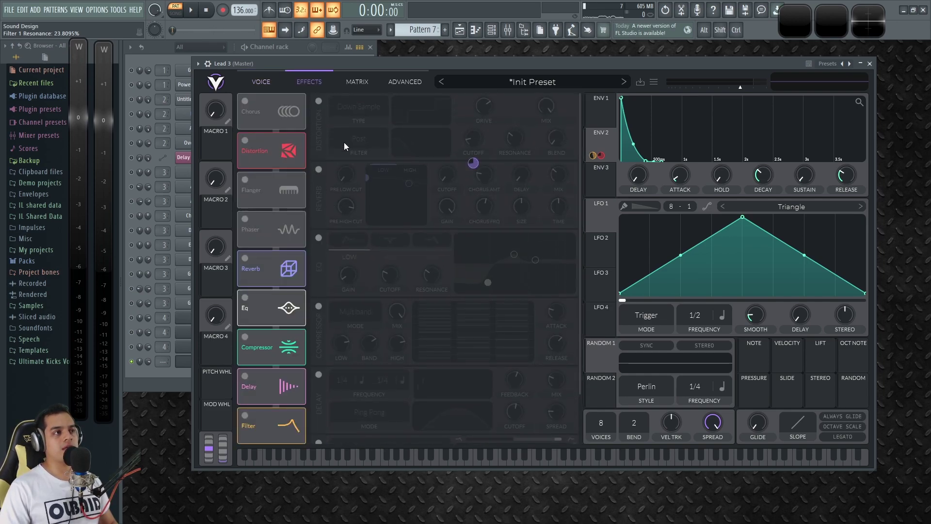
left_click(319, 102)
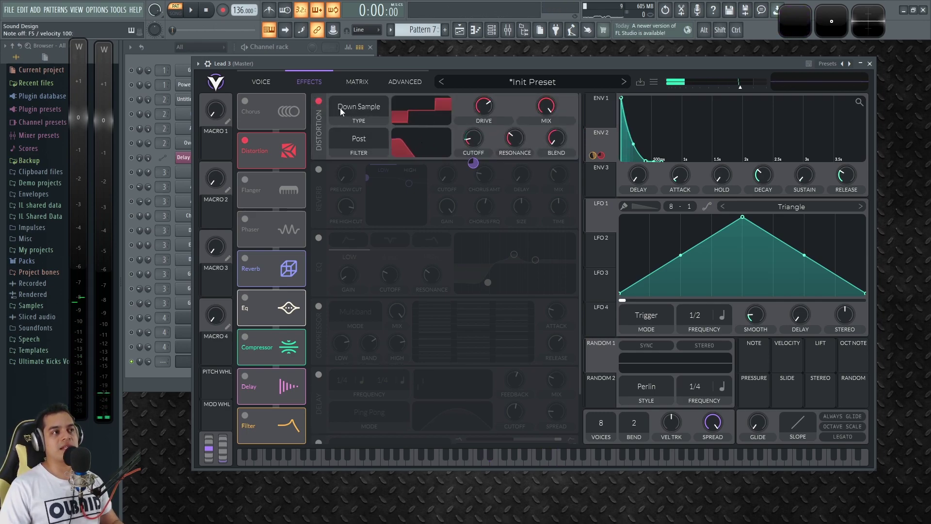
left_click_drag(545, 110, 549, 85)
key("space")
left_click_drag(483, 106, 498, 121)
key("space")
Step: Set the distortion's filter to None and audition the unfiltered Down Sample sound with single notes
left_click(363, 145)
left_click(364, 161)
key("e")
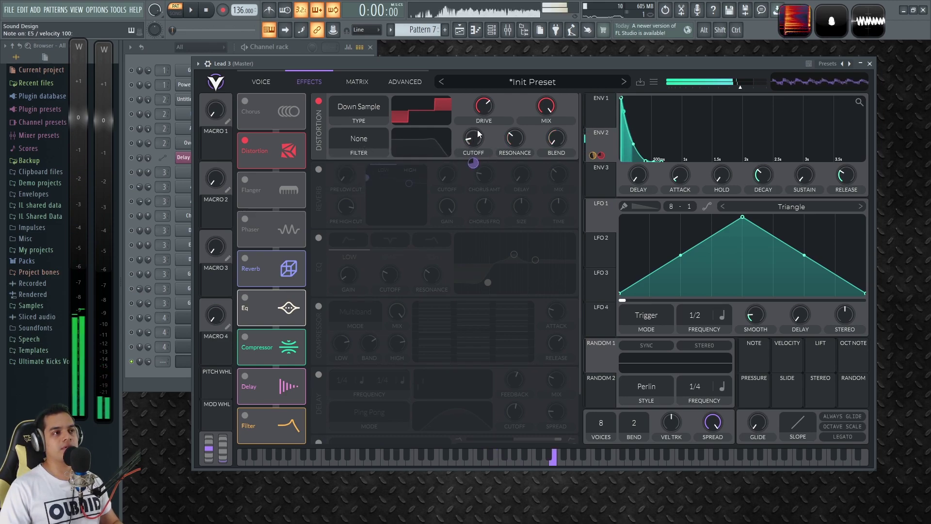
key("e")
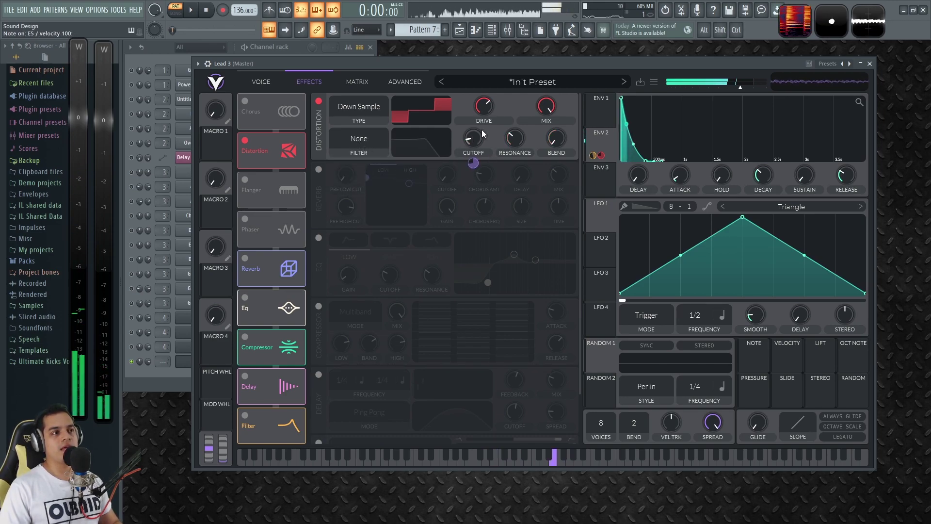
key("e")
key("e")
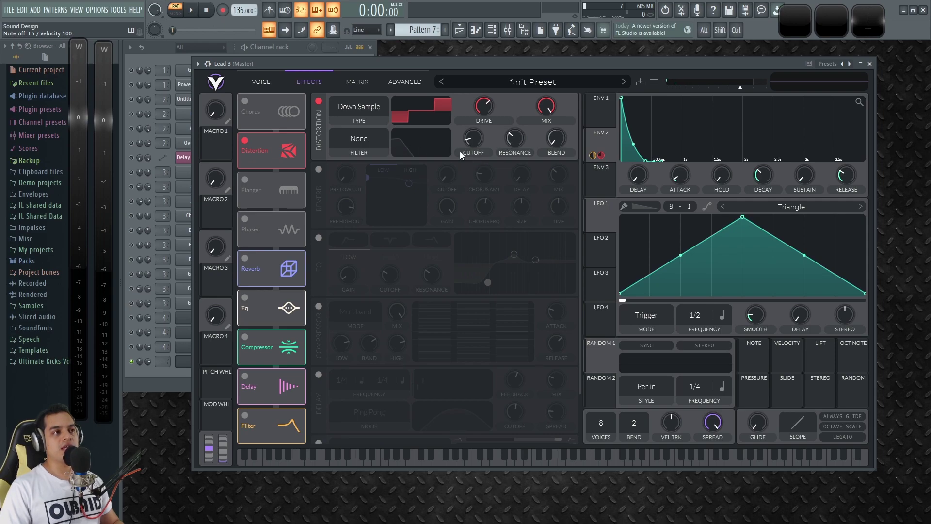
Step: Set the distortion's filter to Post and its cutoff to about 46.7 semitones while the pattern plays
key("space")
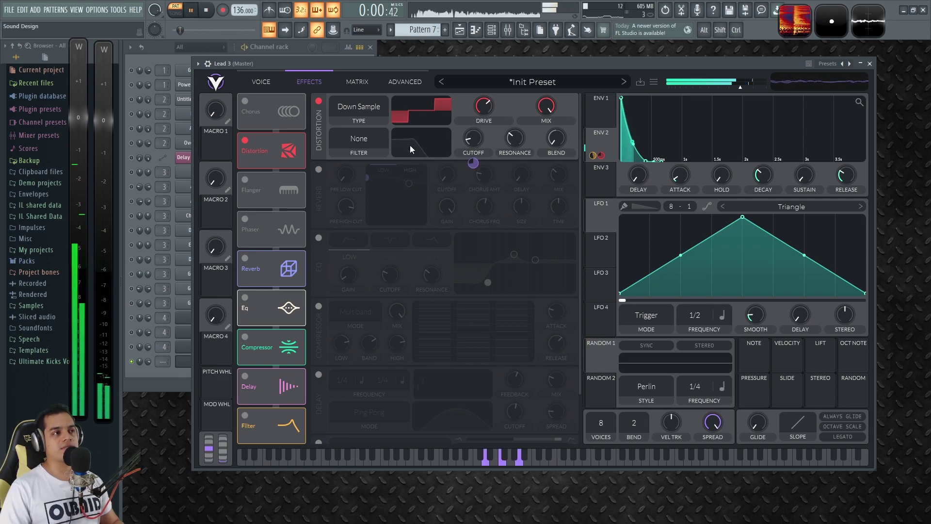
left_click(359, 140)
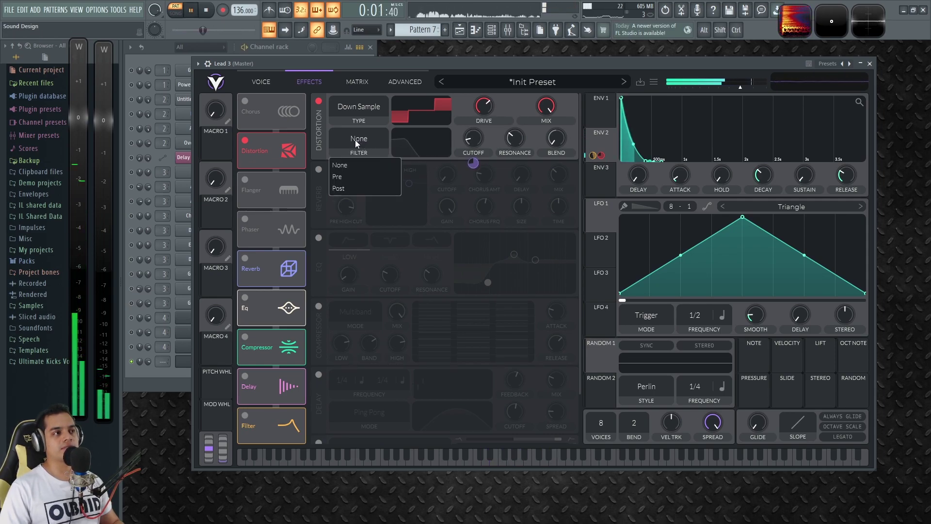
left_click(346, 189)
left_click_drag(474, 145, 474, 126)
key("space")
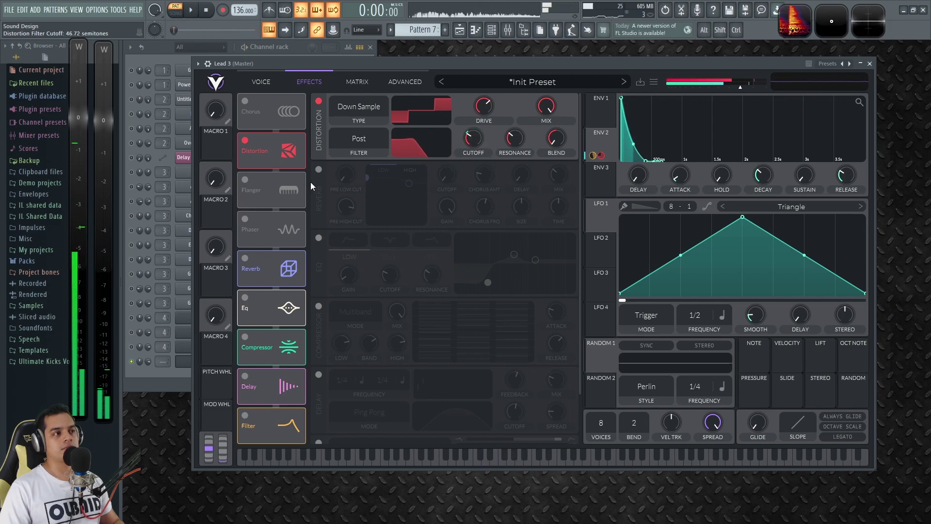
Step: Enable the reverb and the EQ in the effects chain, auditioning each with short notes
left_click(318, 169)
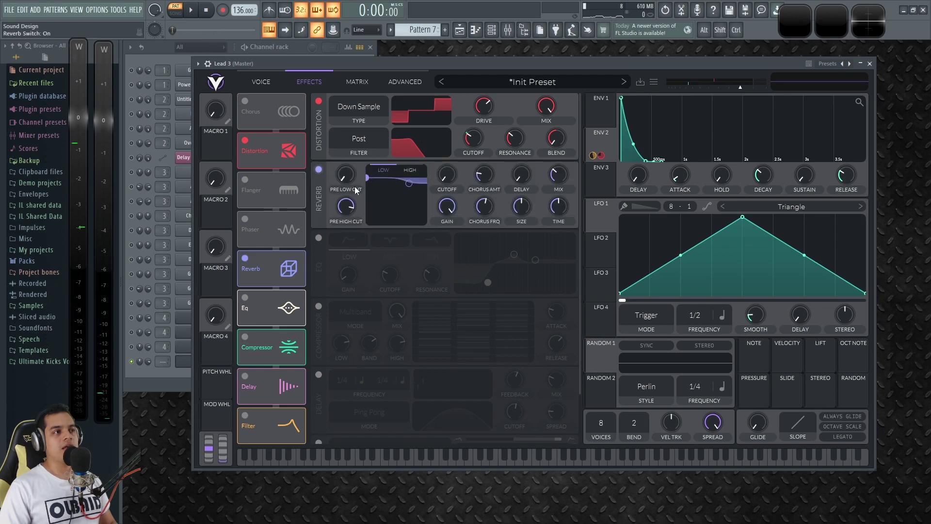
key("x")
key("x")
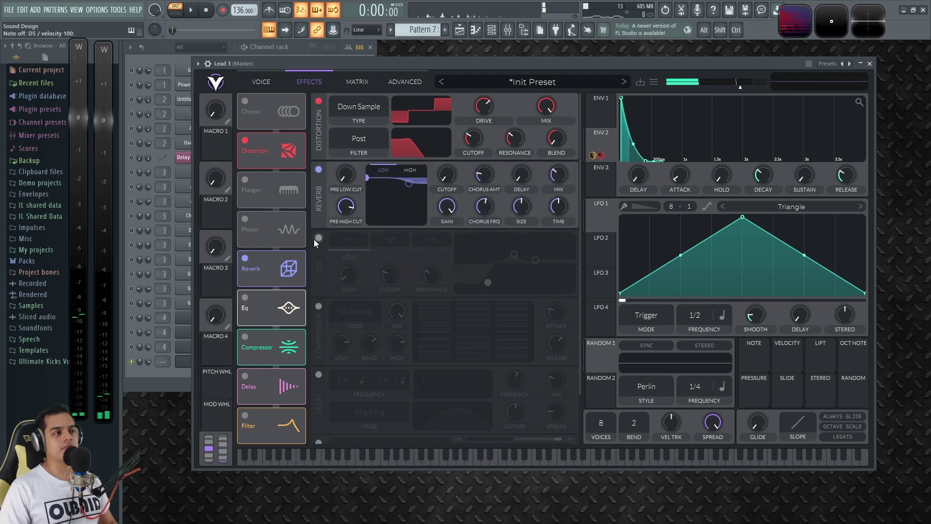
left_click(318, 238)
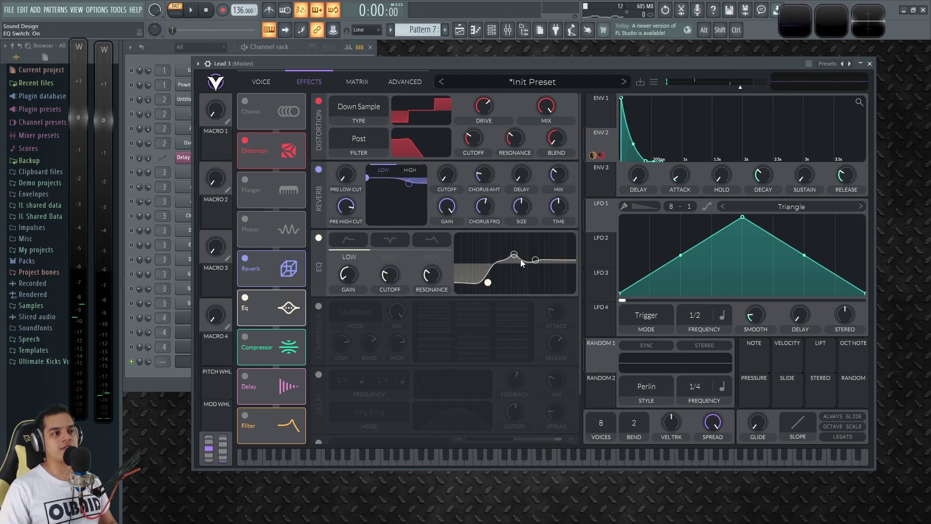
key("x")
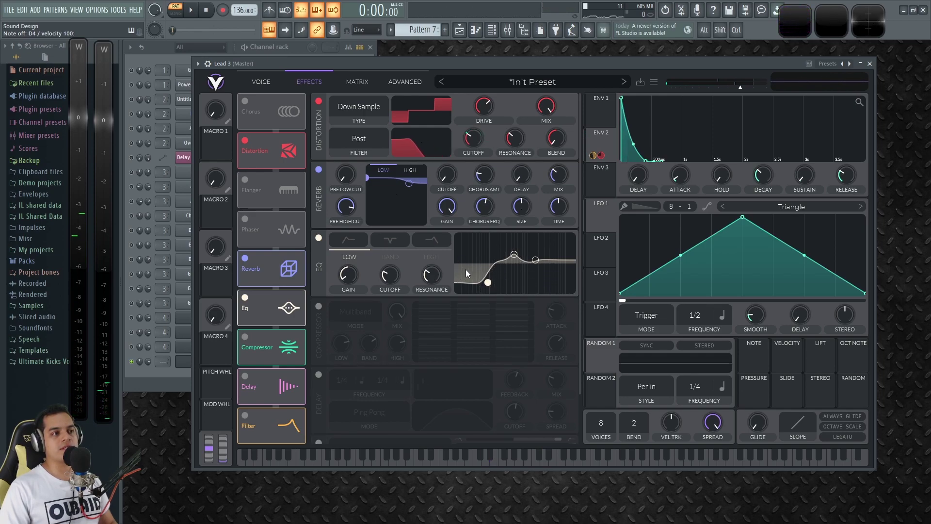
key("x")
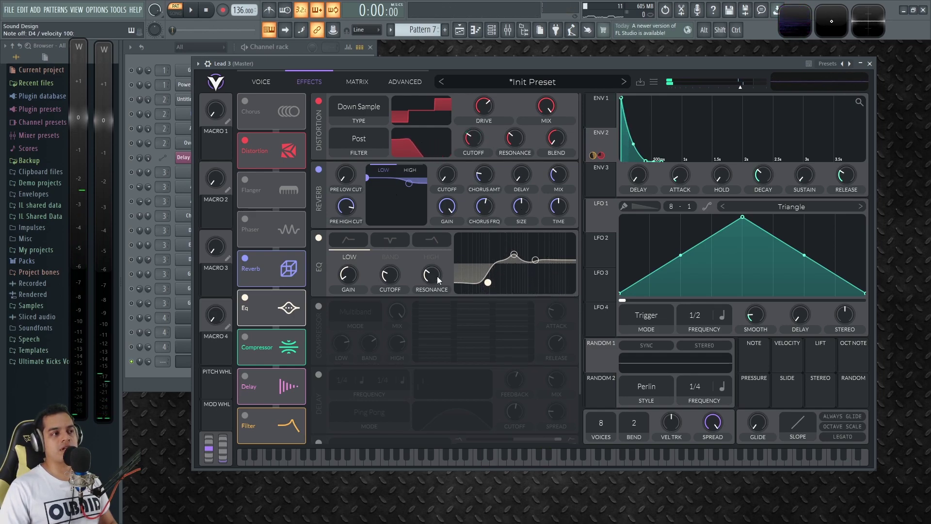
Step: Enable the Multiband compressor and compare the sound with it on and off, leaving it on
left_click(318, 306)
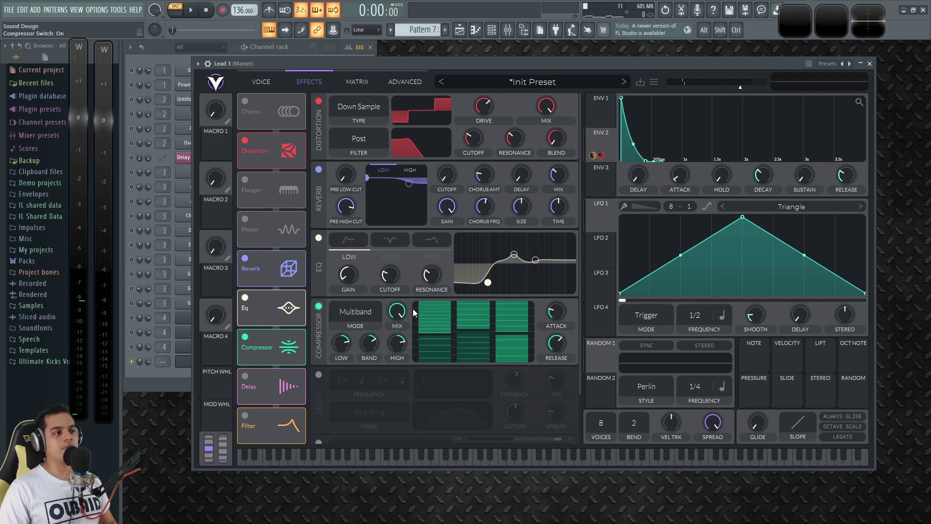
key("x")
left_click(318, 306)
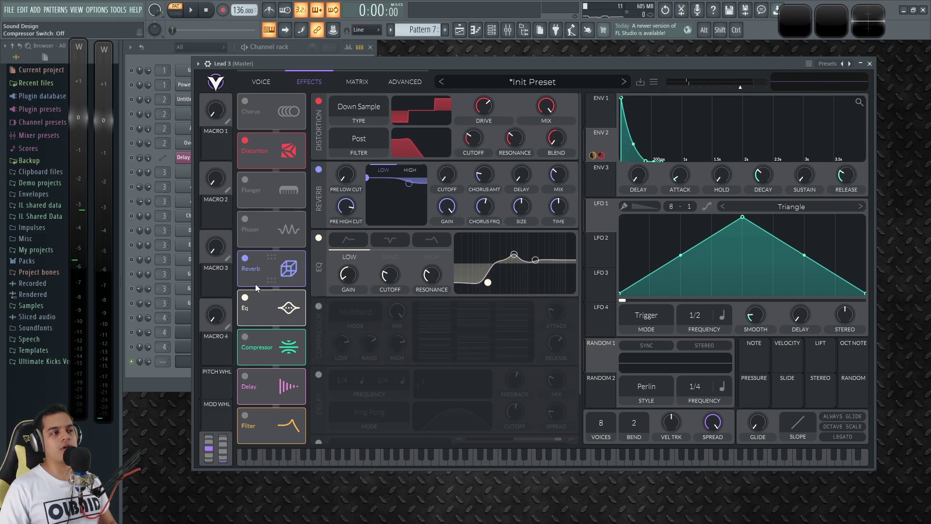
left_click(318, 306)
key("x")
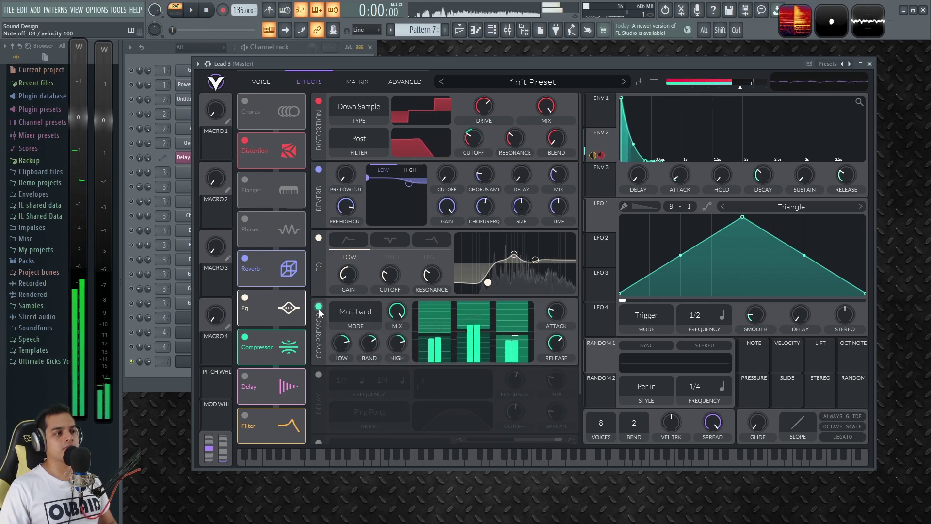
Step: Enable the Ping Pong delay and the Analog 12dB effects filter, and audition the full Lead 3 chain
left_click(318, 374)
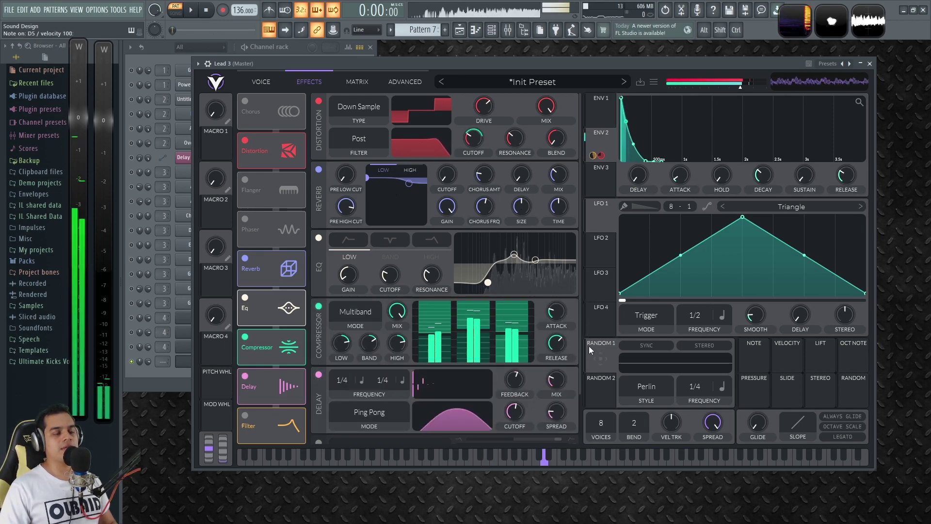
scroll(581, 362, "down", 2)
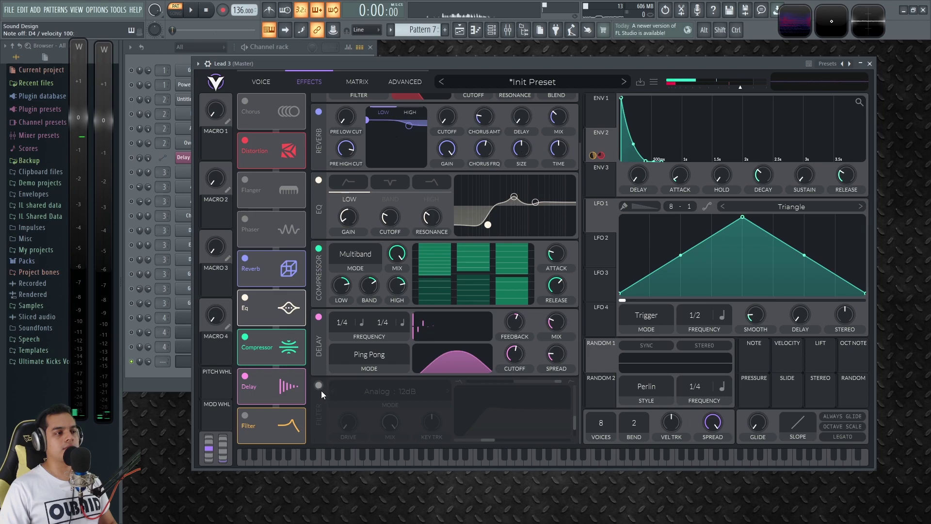
left_click(318, 385)
key("x")
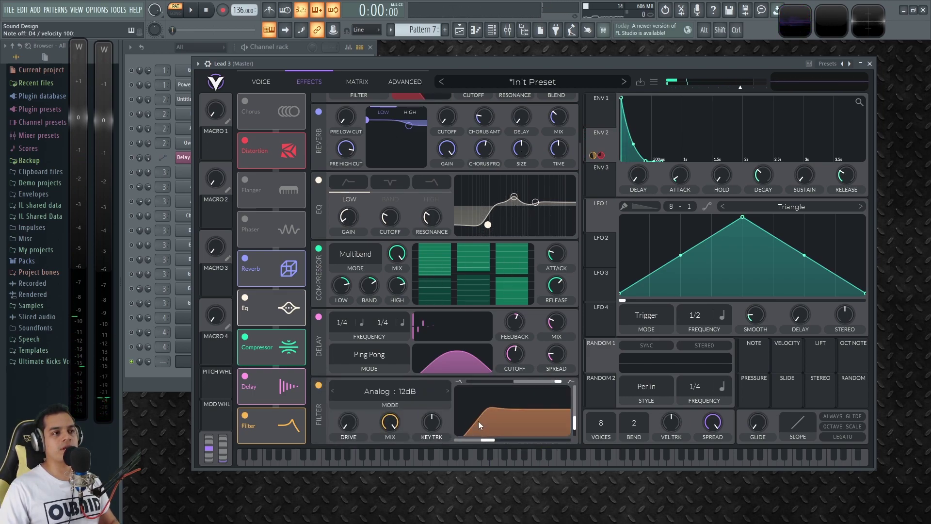
key("space")
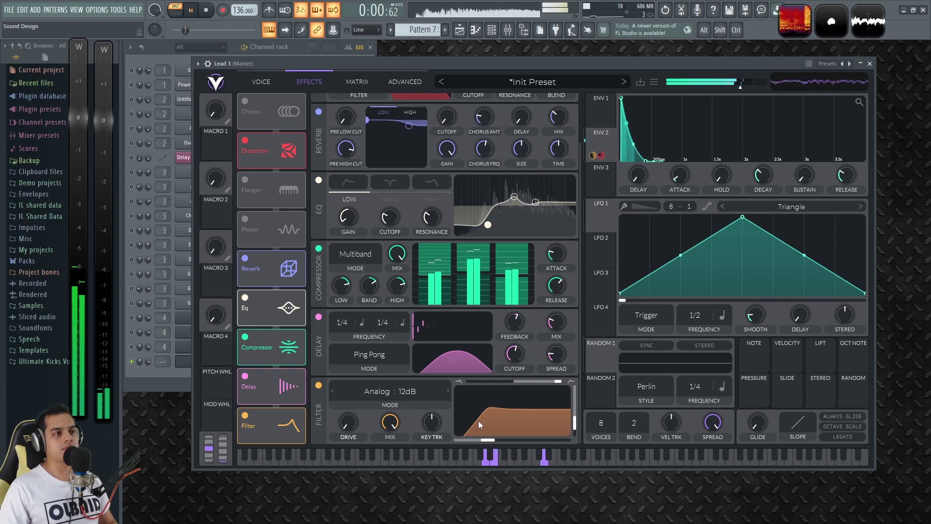
Step: Close Lead 3's synth window to inspect mixer Insert 5, and unmute all channels in the Channel rack
left_click(870, 64)
key("space")
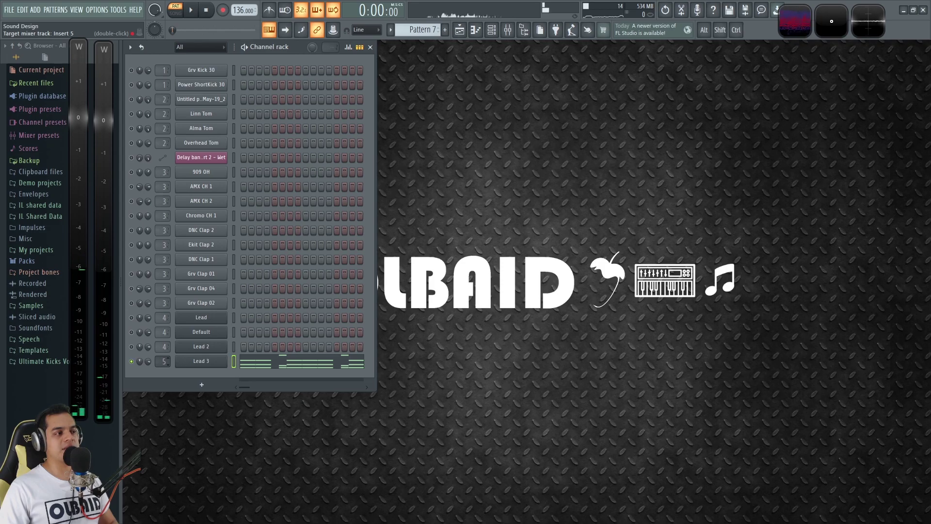
key("F9")
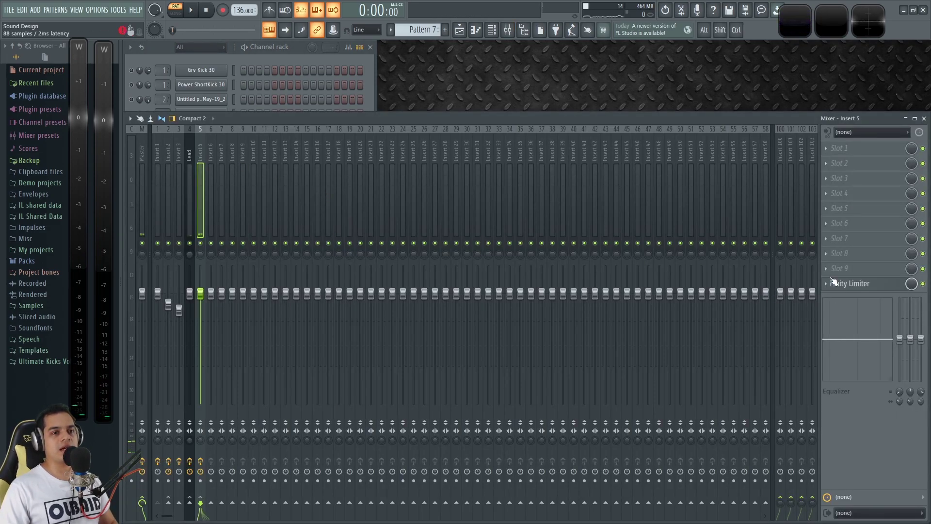
left_click(136, 73)
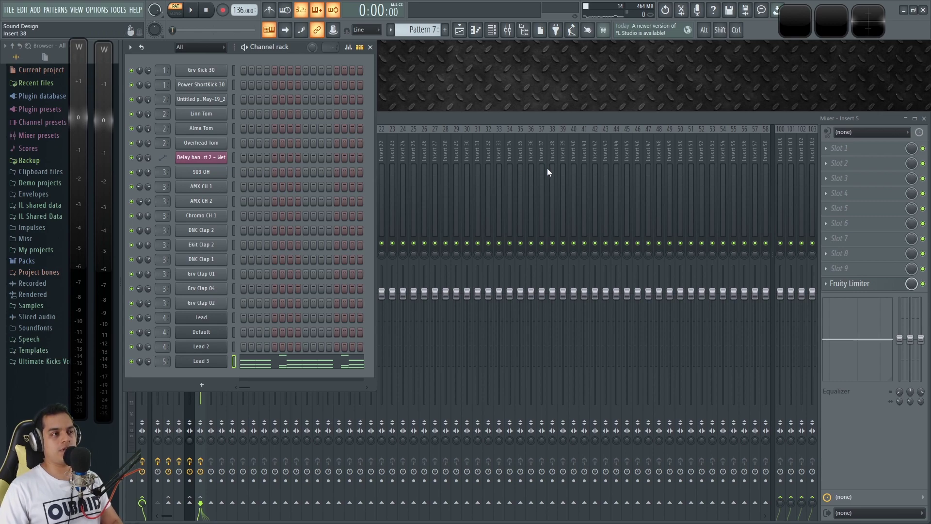
Step: Place the song playback position at bar 5 in the Playlist and bring up the Lead pattern in the Channel rack
key("F5")
scroll(405, 332, "down", 3)
left_click(278, 298)
scroll(339, 326, "up", 3)
left_click(273, 296)
scroll(385, 336, "down", 3)
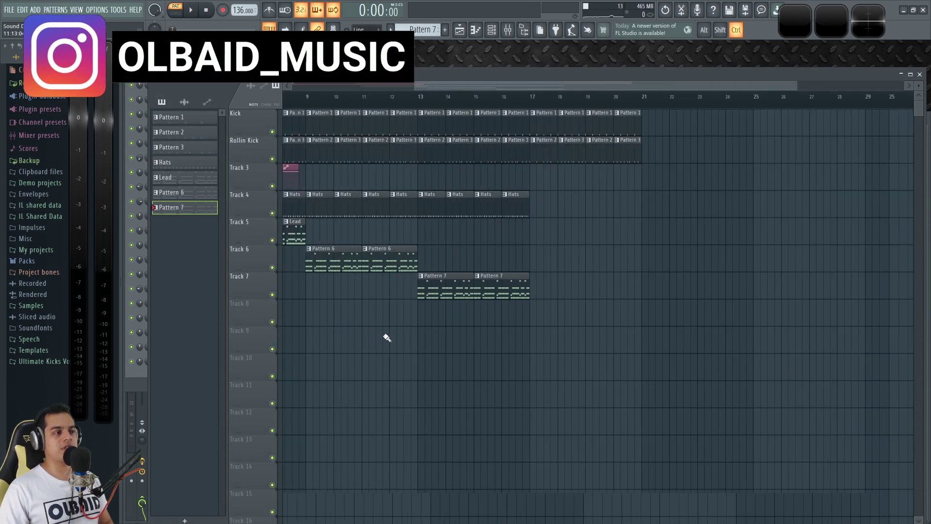
scroll(357, 119, "up", 2)
left_click(317, 100)
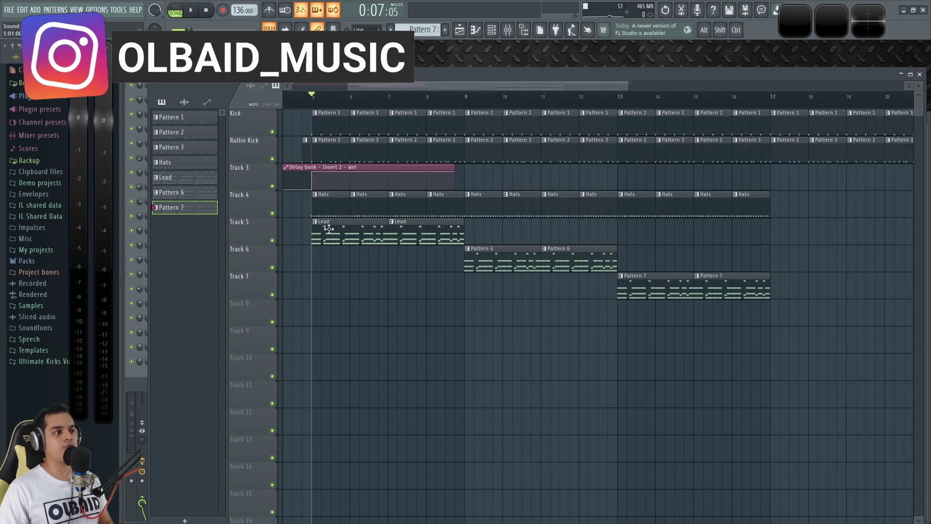
left_click(269, 30)
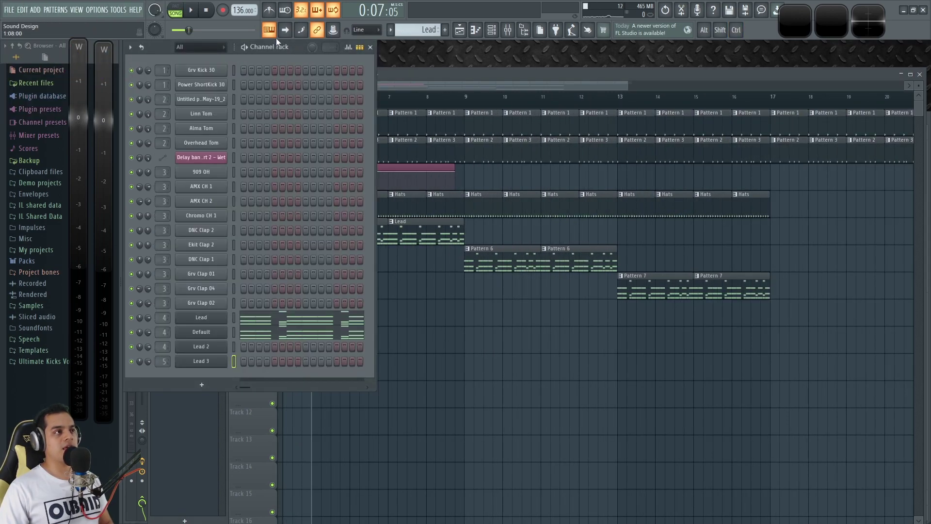
Step: Audition the Lead pattern with the Default channel muted, and swap the mute from Default to the Lead channel
left_click(131, 332)
key("space")
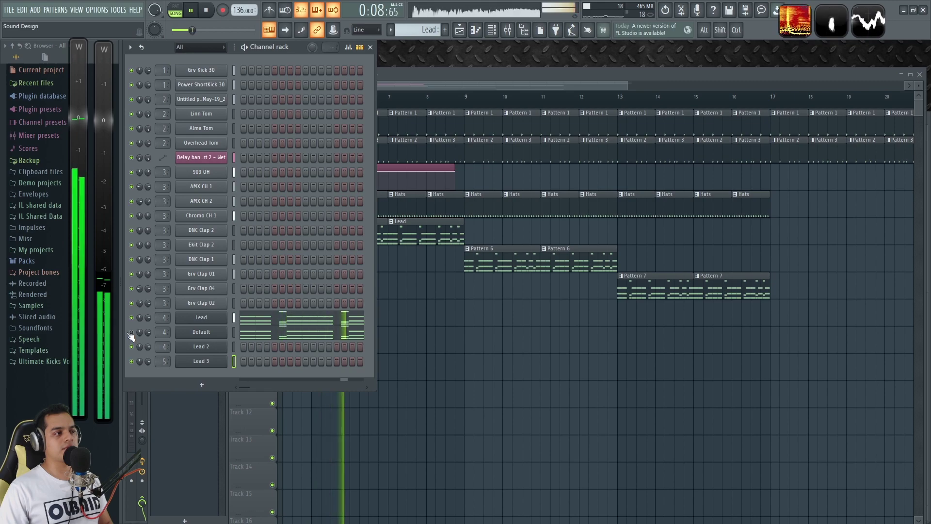
left_click(131, 333)
left_click(131, 317)
key("space")
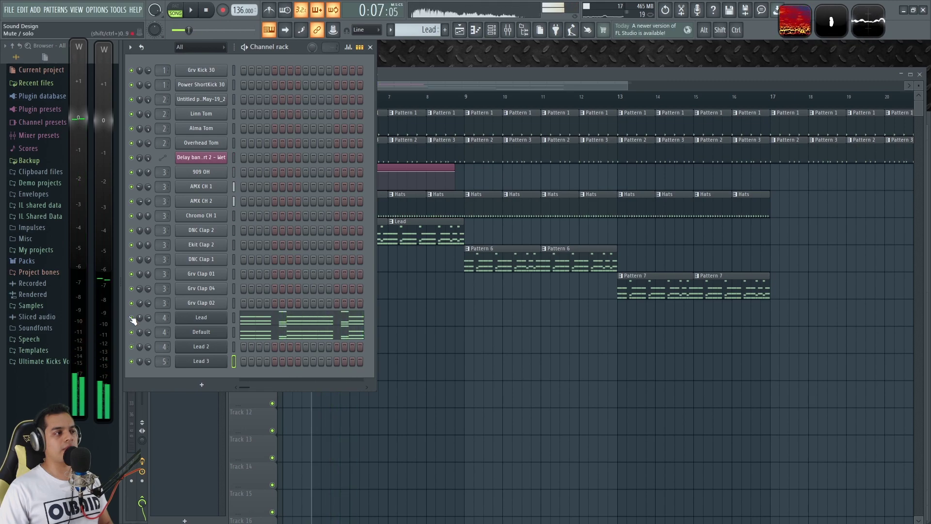
Step: Play the song with the Default channel's Sytrus synth open, and close the synth to follow playback in the Playlist
left_click(210, 338)
key("space")
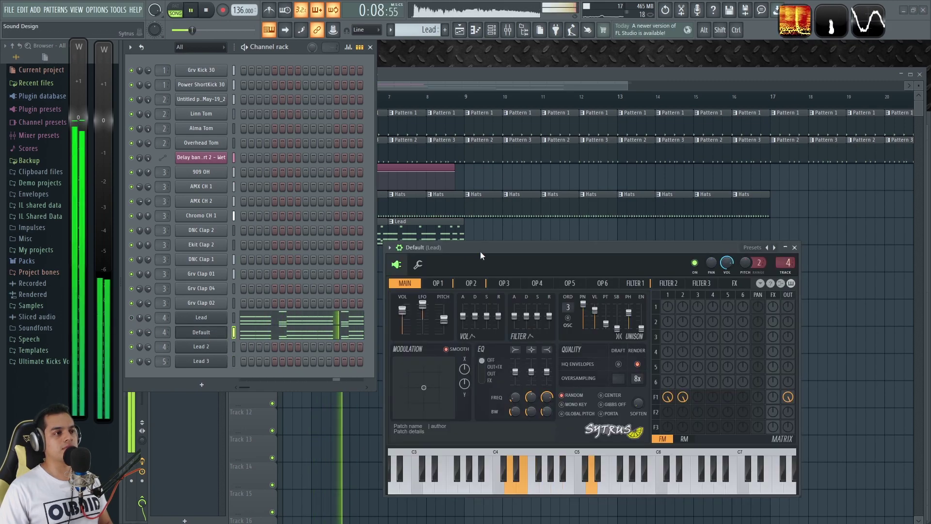
key("F5")
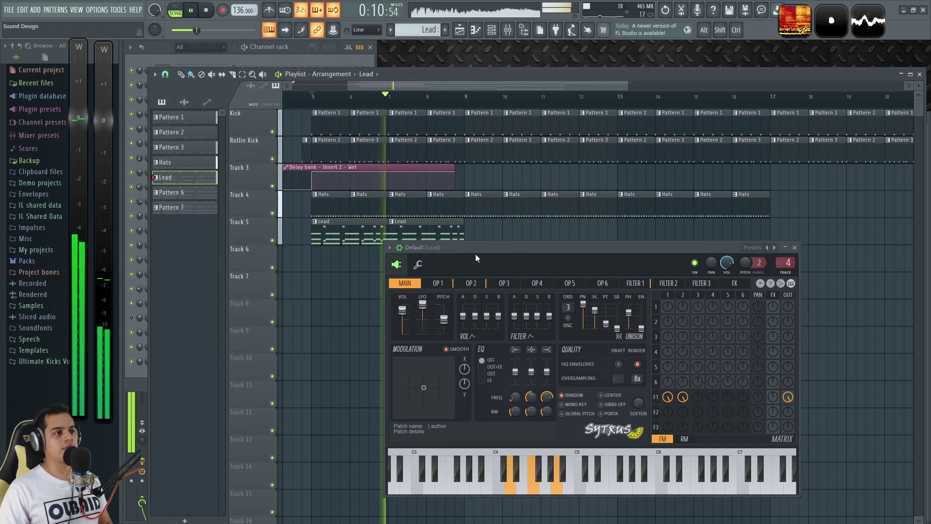
key("Escape")
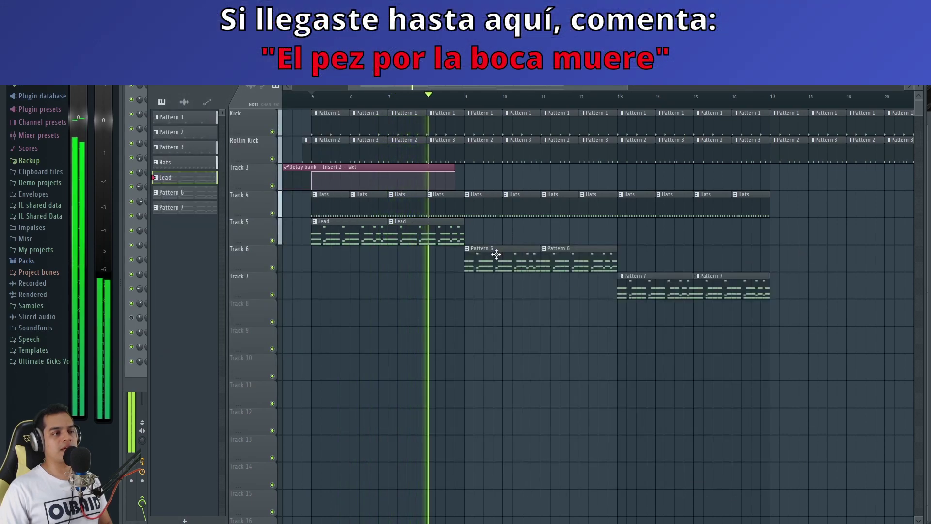
Step: Inspect the Lead 2 channel's volume envelope during playback, and return to the Playlist
key("F6")
left_click(201, 348)
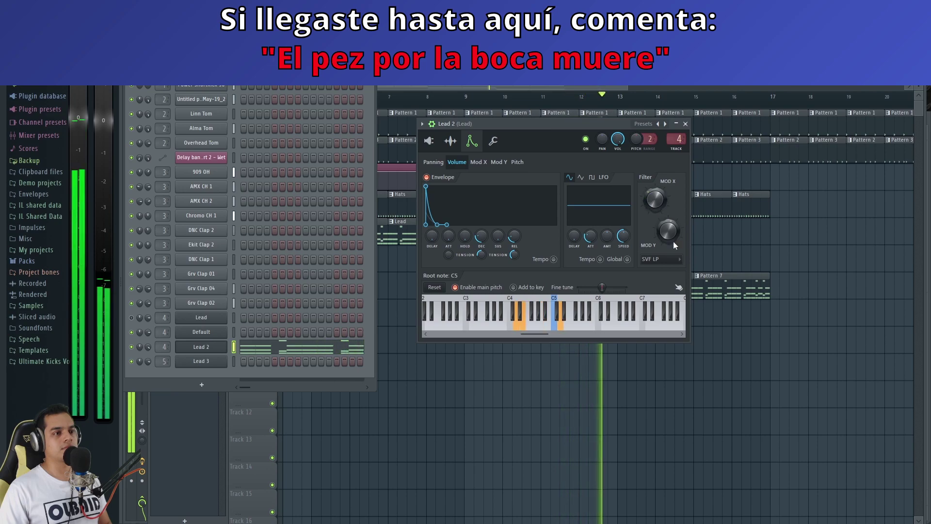
key("F5")
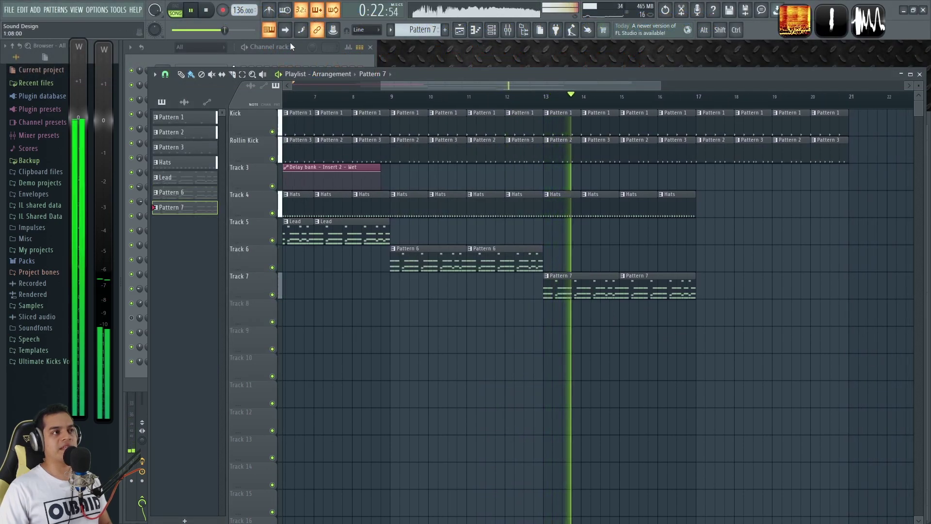
Step: Show Lead 3's Vital synth while Pattern 7 plays, return to the Playlist and save the project
left_click(290, 45)
left_click(201, 361)
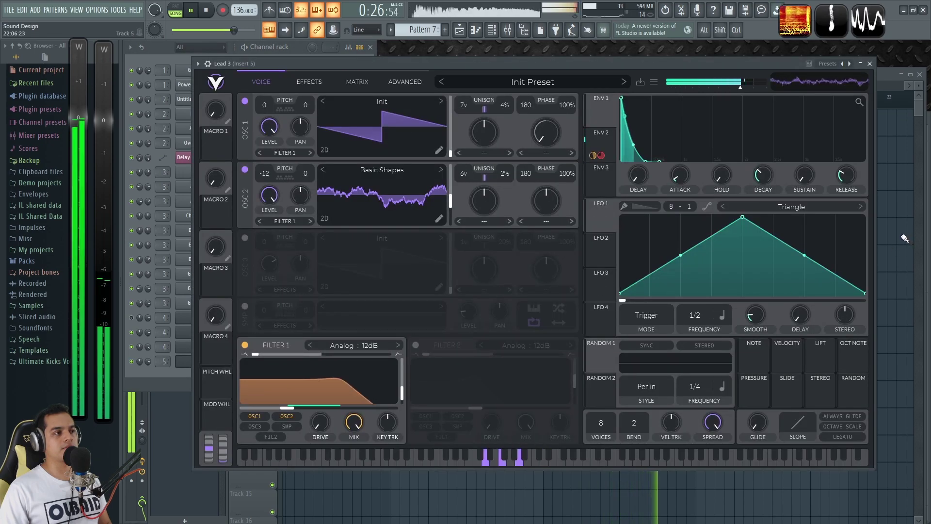
left_click(902, 254)
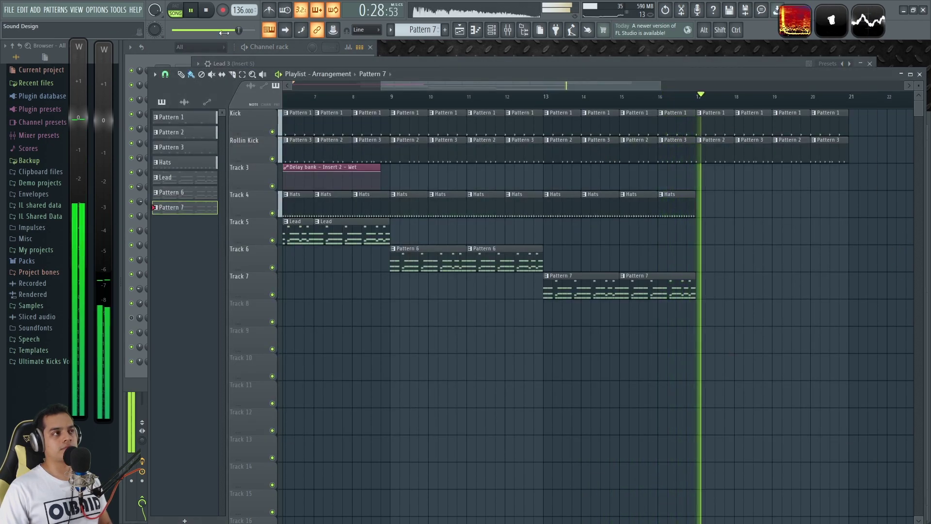
key("ctrl+s")
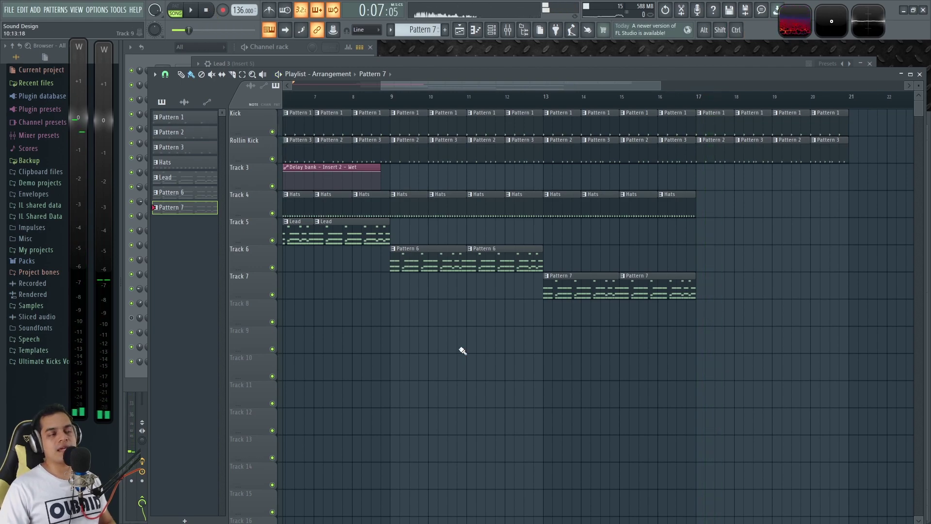